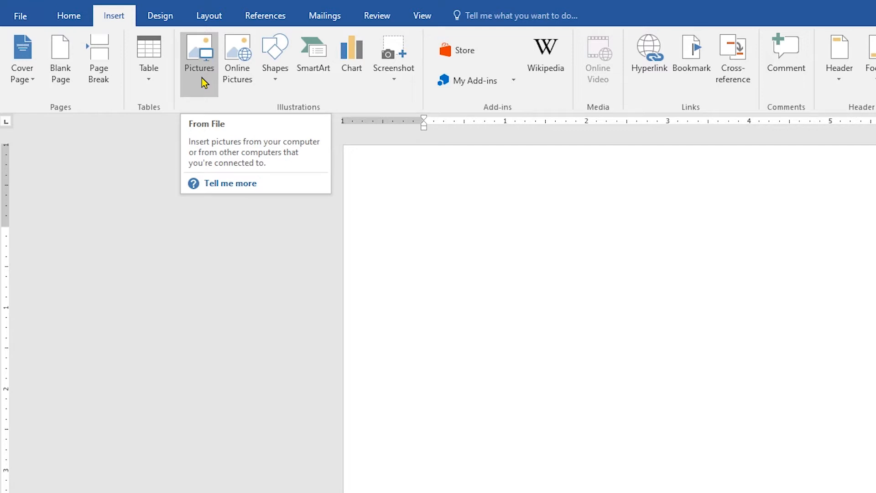
# - Insert the white kitten picture stored on the computer into the blank document
pyautogui.click(235, 82)
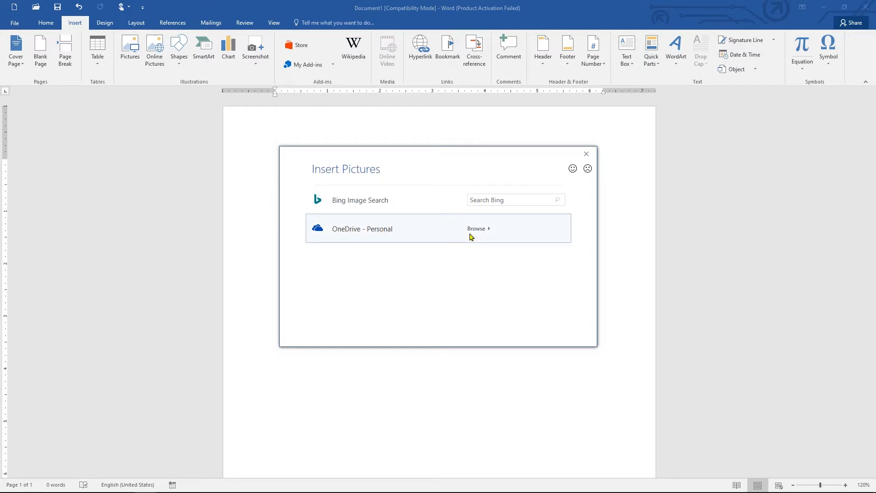
pyautogui.press('Escape')
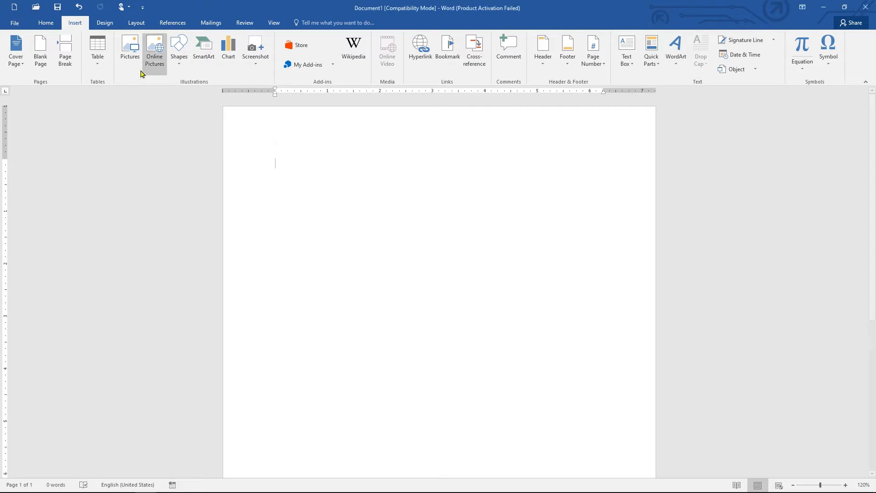
pyautogui.click(132, 67)
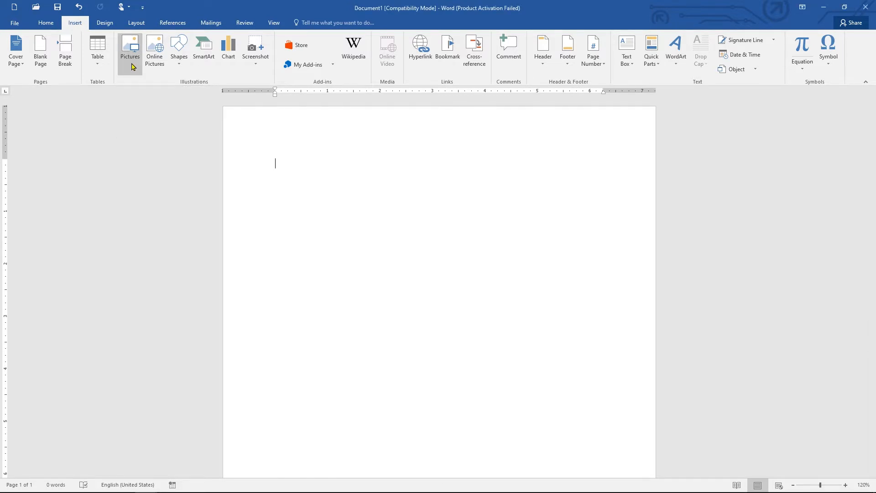
pyautogui.click(302, 86)
pyautogui.doubleClick(301, 86)
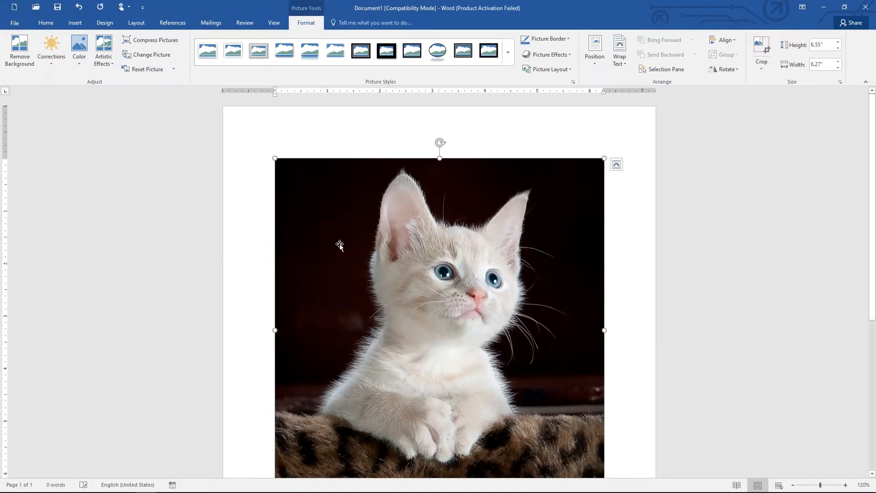
# - Start removing the kitten picture's background and extend the selection area upward to include the ear tips
pyautogui.scroll(-1, 448, 307)
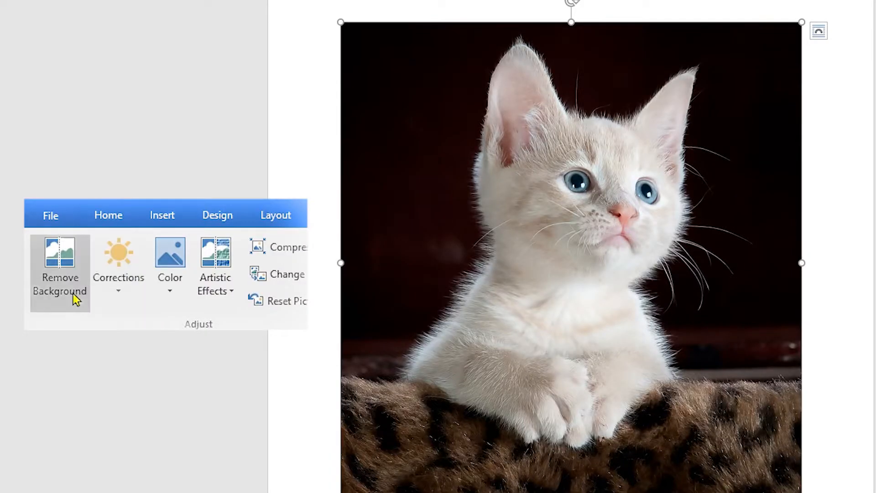
pyautogui.click(73, 298)
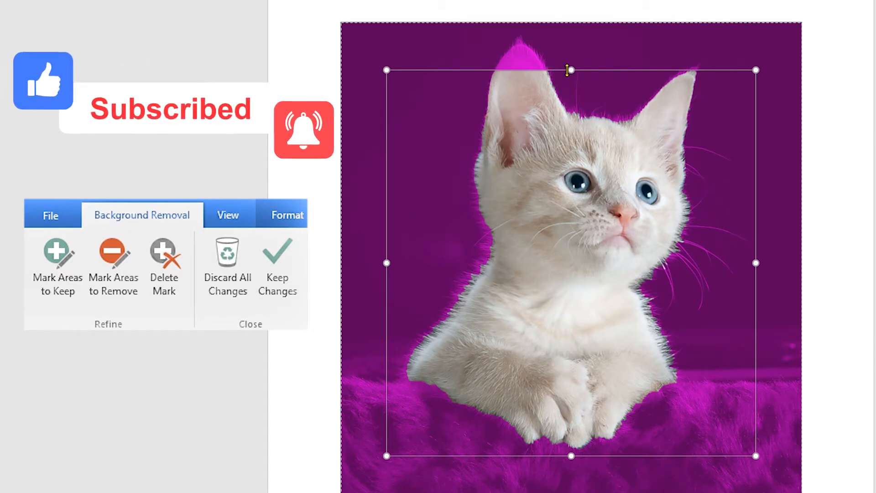
pyautogui.moveTo(570, 70); pyautogui.dragTo(570, 36)
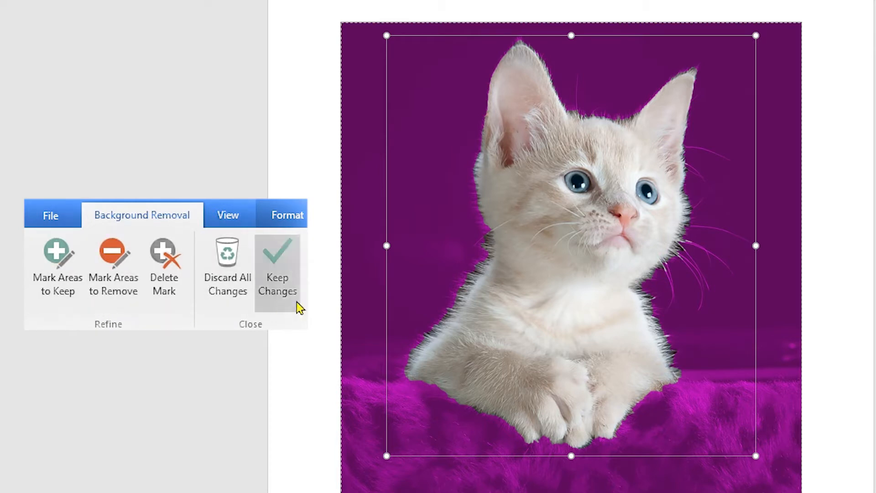
# - Mark the leopard-print blanket's upper edge on both sides of the kitten as areas to keep, and extend the selection to the picture's bottom edge
pyautogui.click(61, 301)
pyautogui.moveTo(344, 379); pyautogui.dragTo(403, 380)
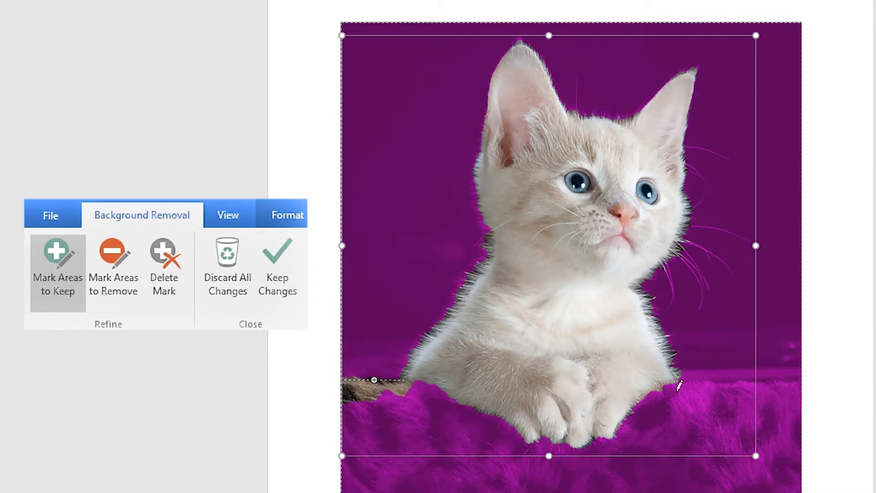
pyautogui.moveTo(773, 389); pyautogui.dragTo(802, 384)
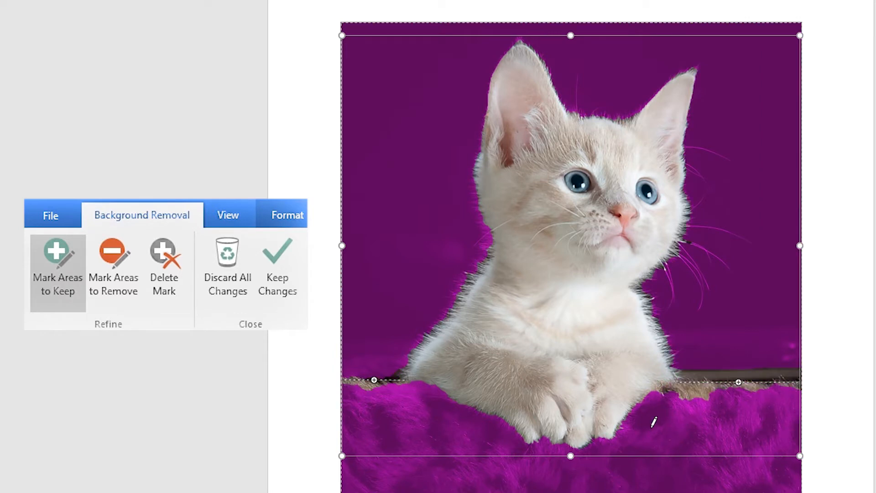
pyautogui.scroll(-2, 583, 426)
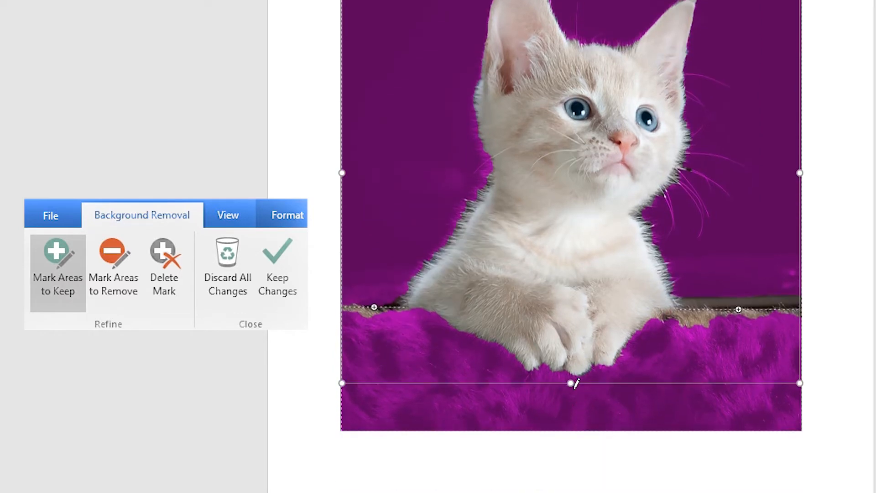
pyautogui.moveTo(571, 383); pyautogui.dragTo(568, 431)
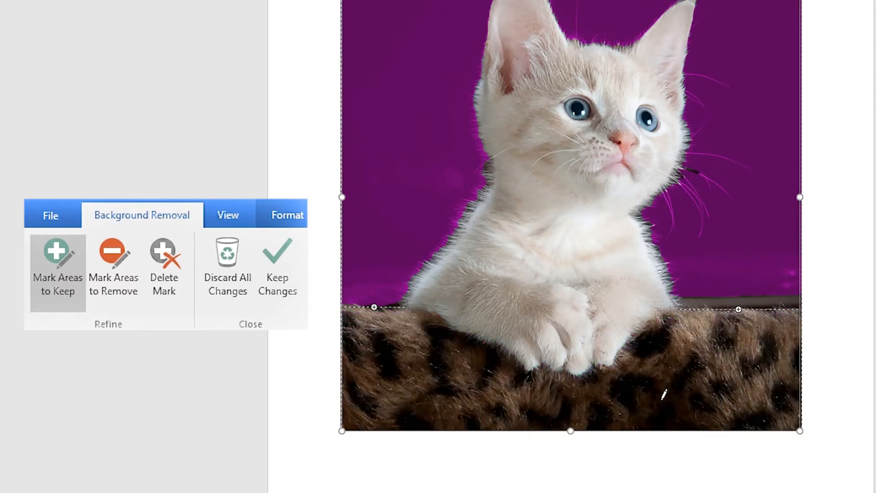
# - Mark the dark strip above the blanket beside the kitten as an area to remove, and keep the background removal changes
pyautogui.scroll(1, 664, 394)
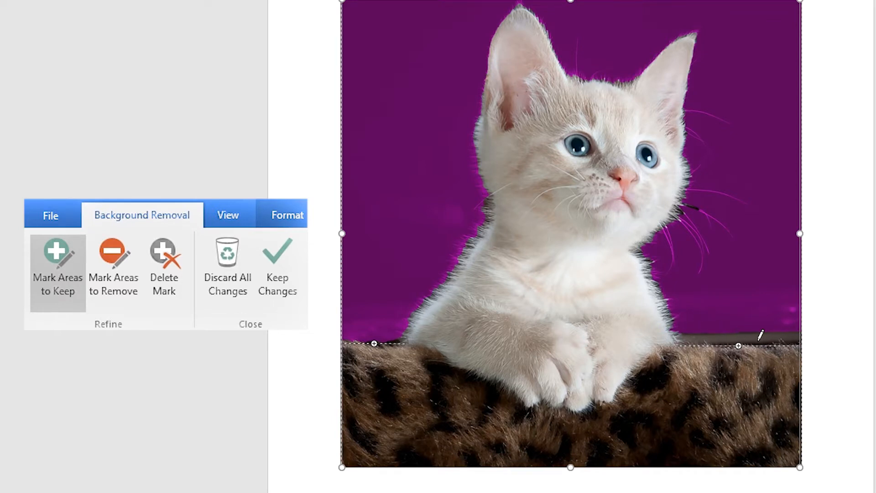
pyautogui.click(113, 288)
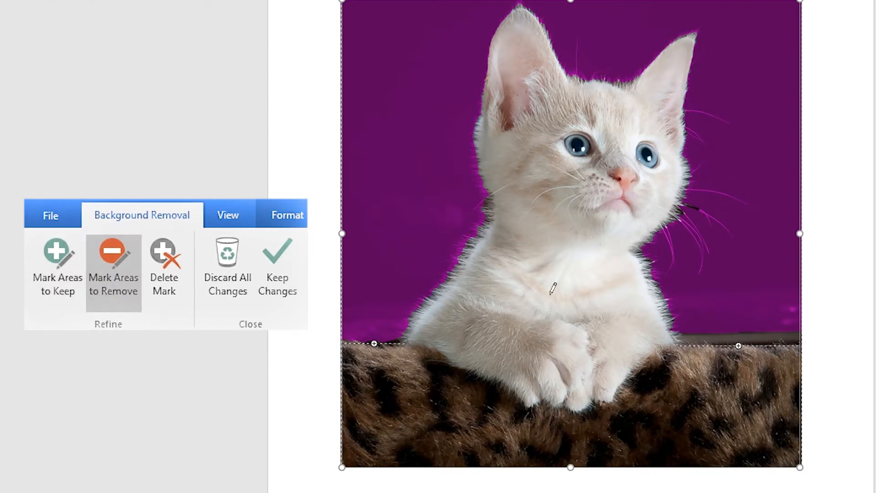
pyautogui.moveTo(689, 335); pyautogui.dragTo(788, 343)
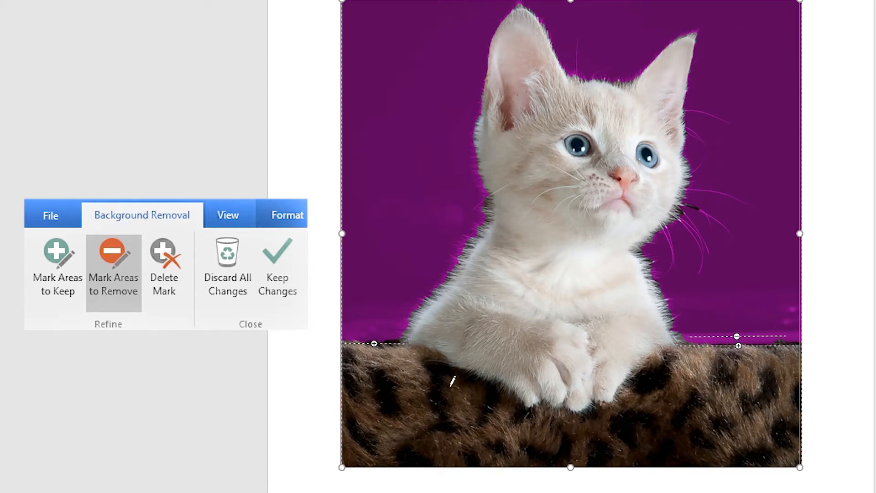
pyautogui.click(274, 299)
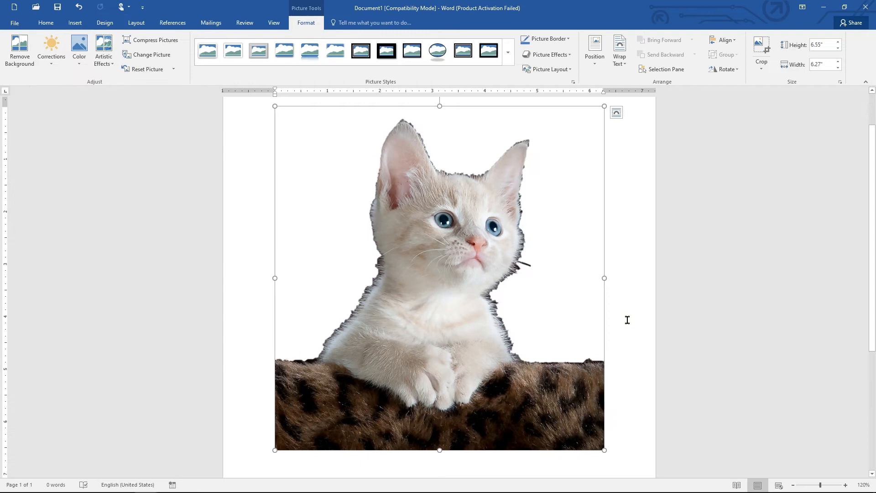
pyautogui.scroll(1, 619, 352)
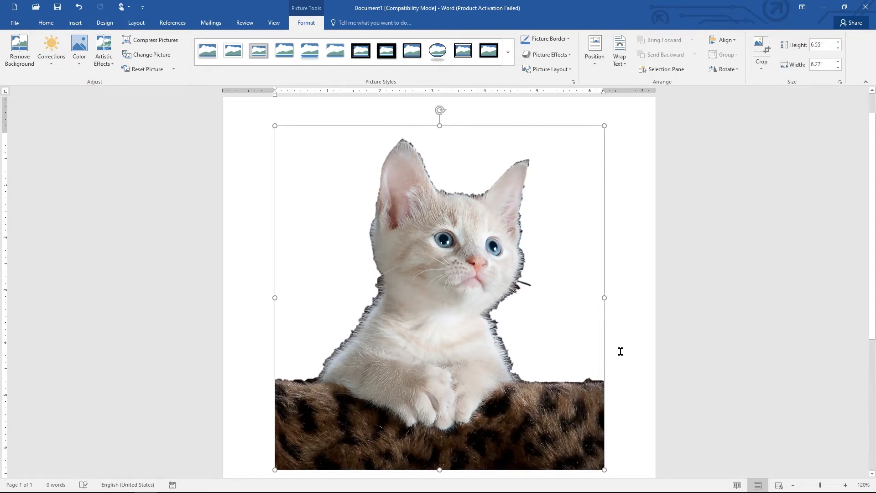
pyautogui.scroll(-1, 620, 352)
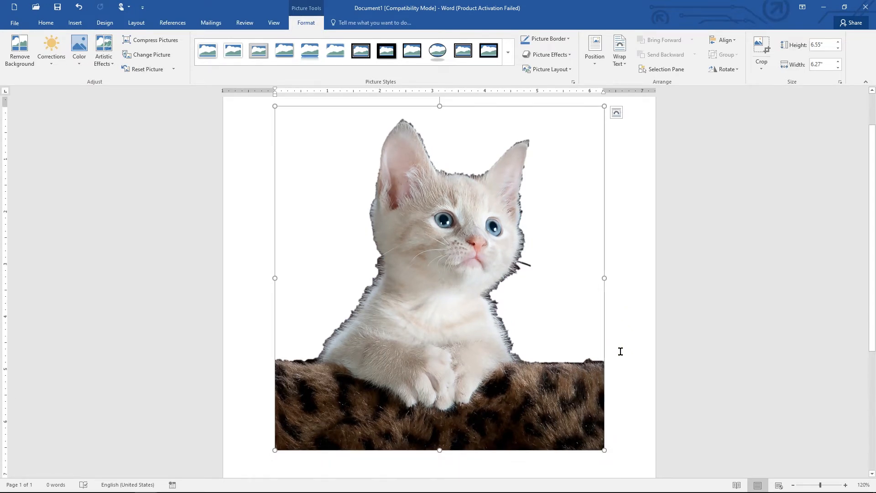
# - Preview the brightness and contrast corrections and the recolor variations on the kitten picture
pyautogui.click(51, 73)
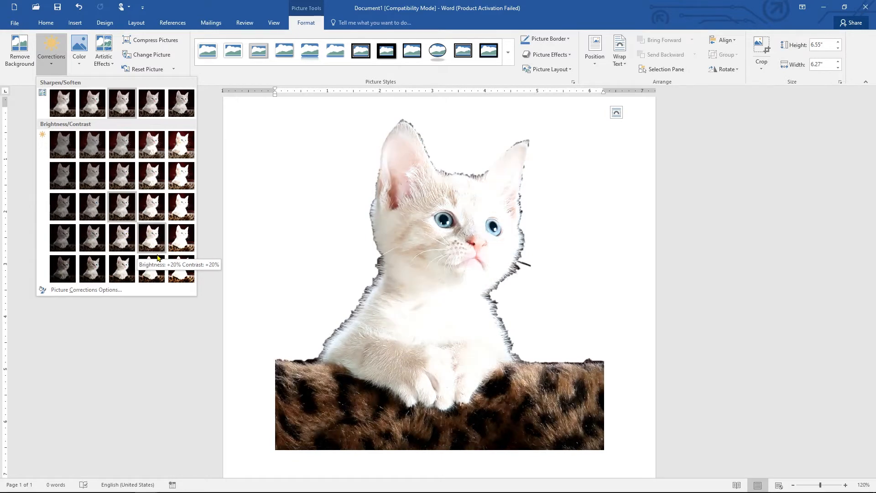
pyautogui.click(79, 68)
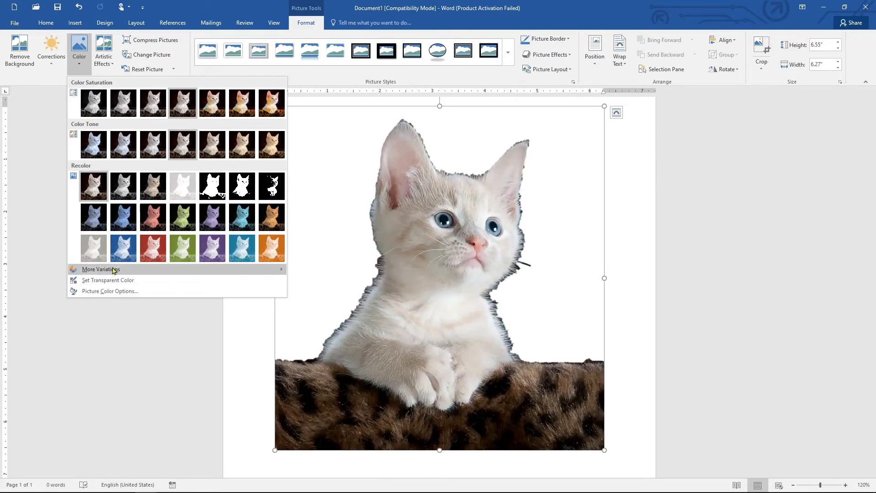
pyautogui.moveTo(197, 269)
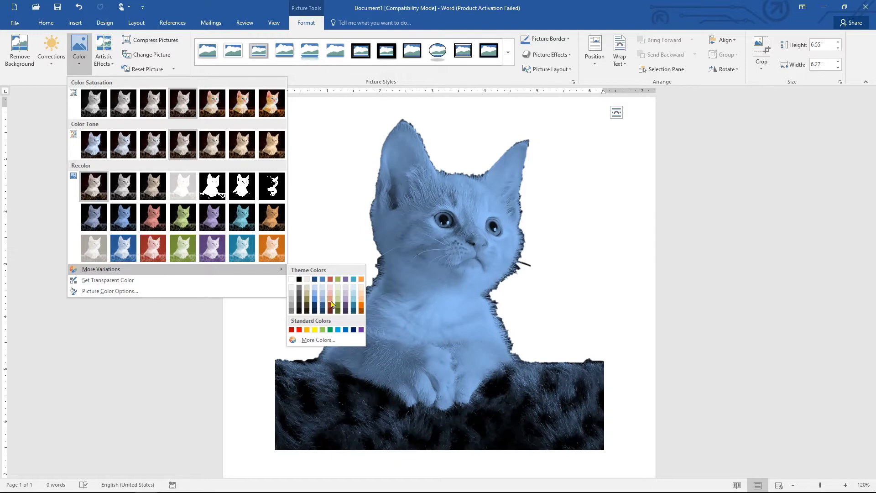
# - Try an artistic effect on the kitten picture and undo it
pyautogui.click(108, 65)
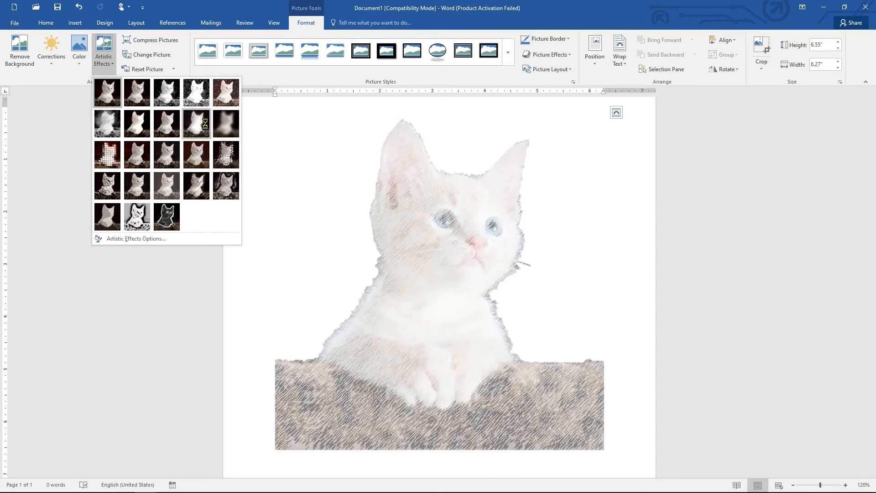
pyautogui.click(196, 159)
pyautogui.hotkey('ctrl', 'z')
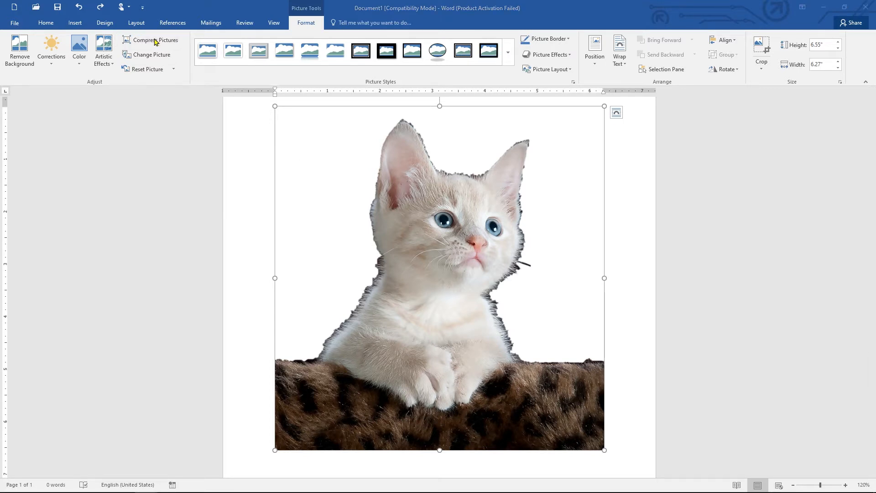
# - Check the picture compression options without applying them, and reset all formatting changes made to the kitten picture
pyautogui.click(137, 40)
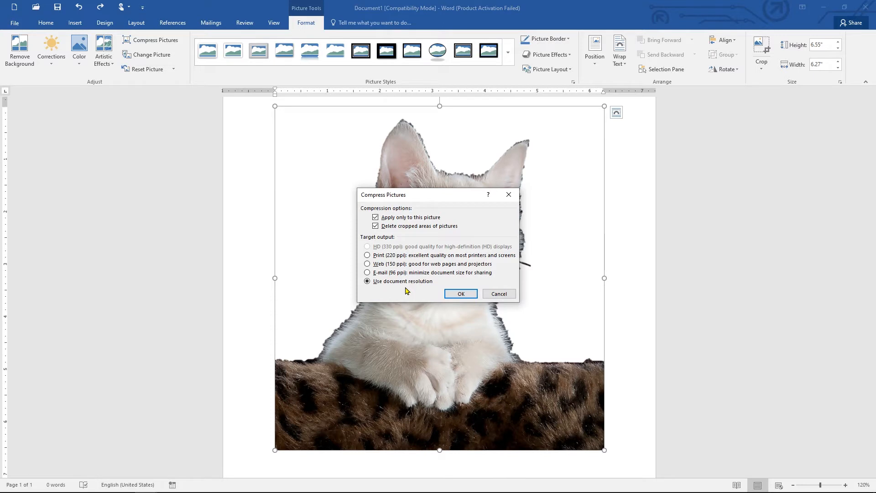
pyautogui.click(498, 295)
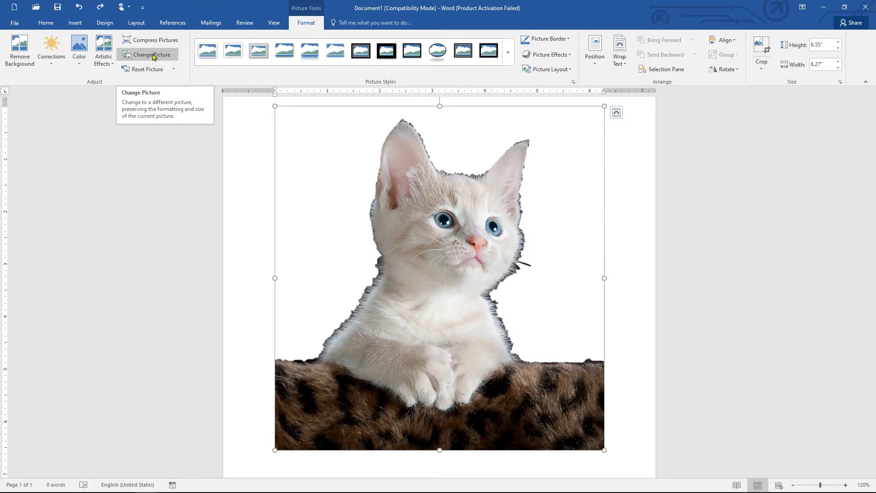
pyautogui.click(173, 69)
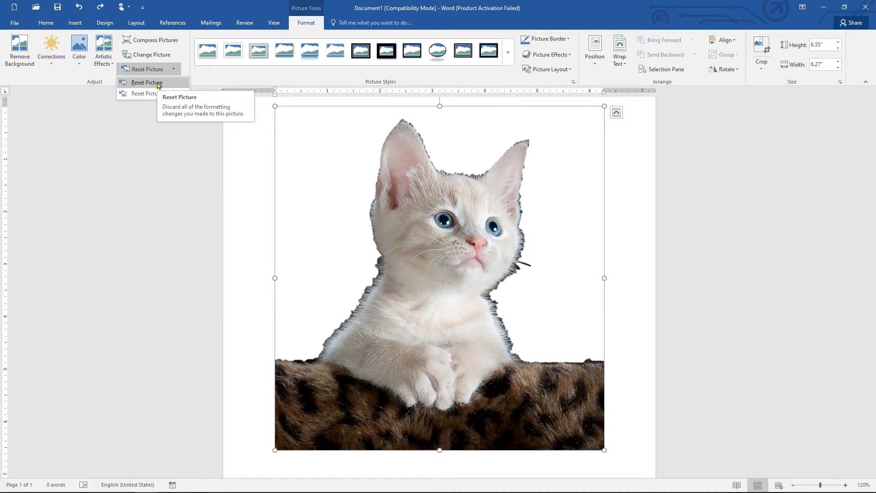
pyautogui.click(158, 83)
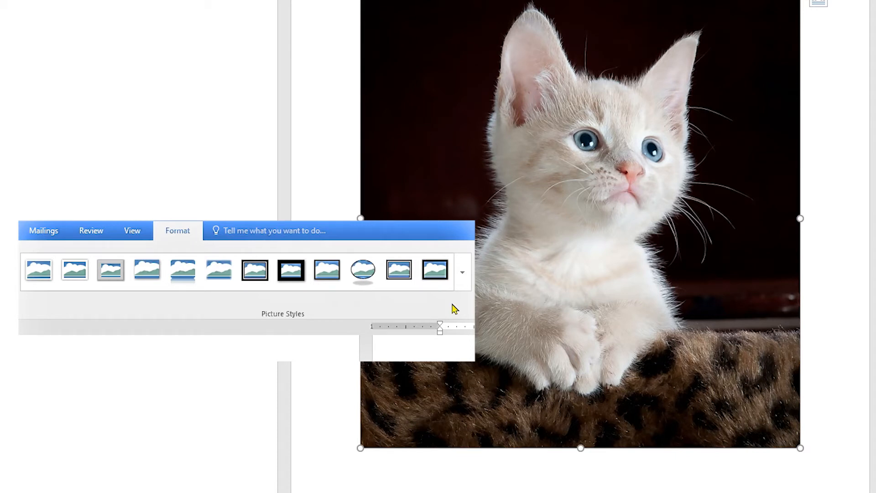
# - Preview the full set of picture styles on the kitten picture without applying one
pyautogui.click(464, 283)
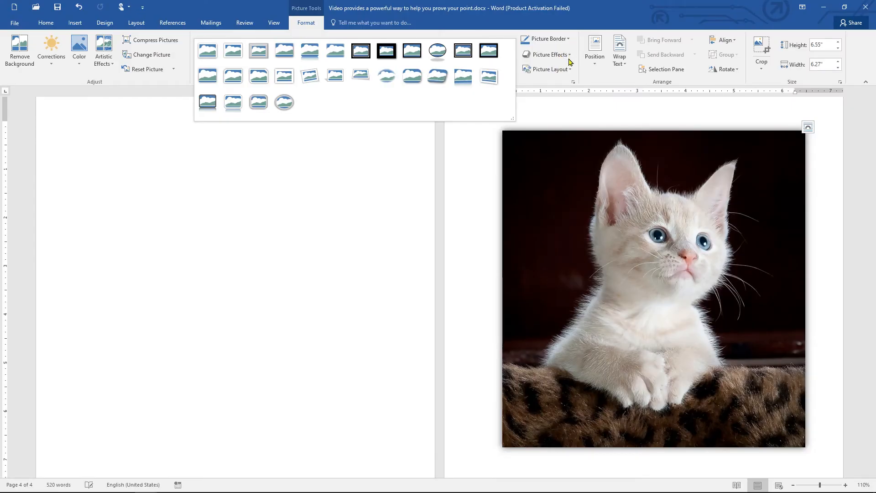
pyautogui.press('Escape')
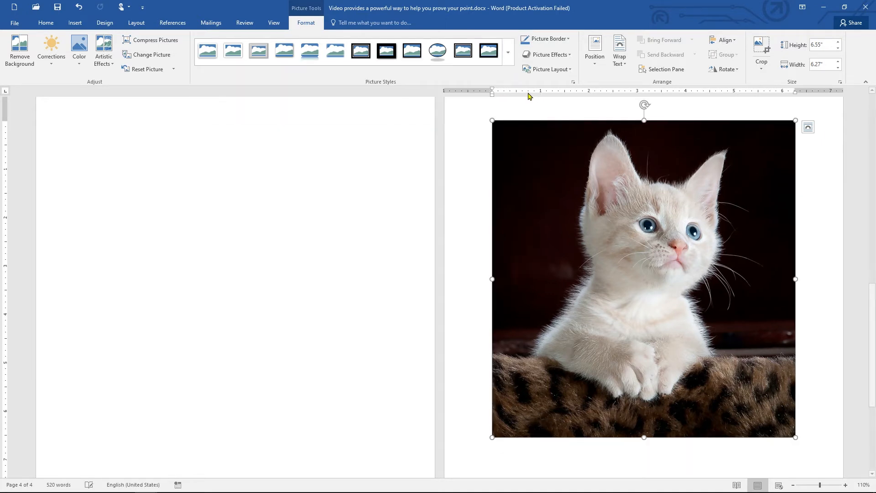
pyautogui.hotkey('ctrl', 'z')
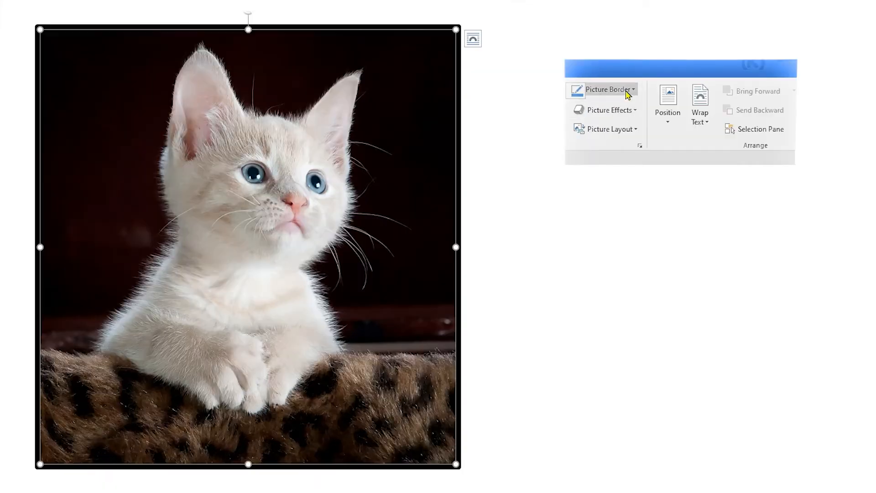
# - Give the kitten picture's border a dashed line style and a yellow color
pyautogui.click(567, 40)
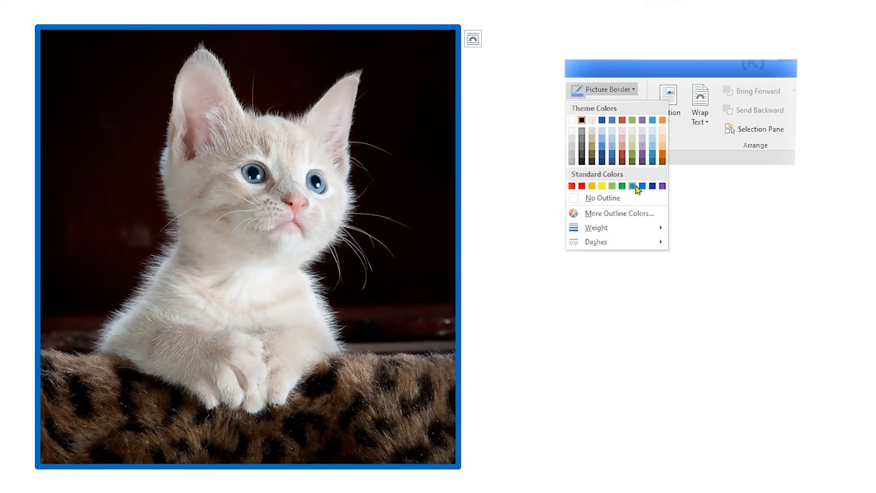
pyautogui.moveTo(631, 231)
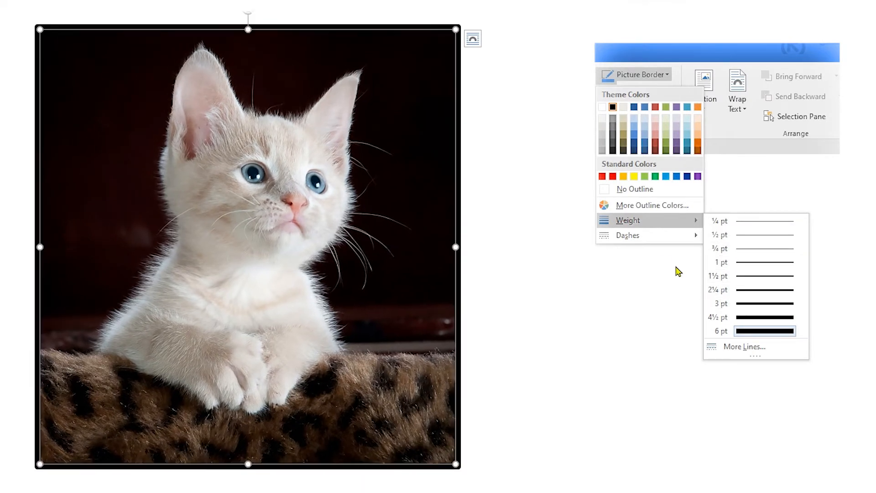
pyautogui.moveTo(650, 242)
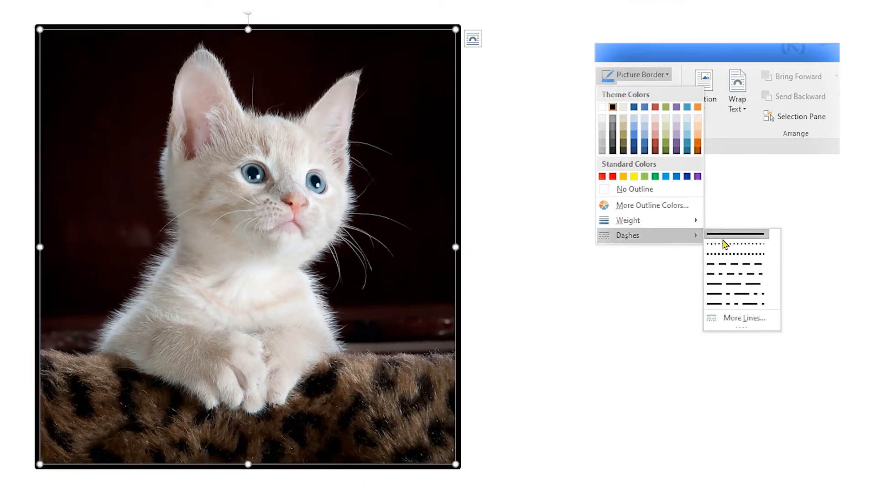
pyautogui.click(732, 267)
pyautogui.click(661, 75)
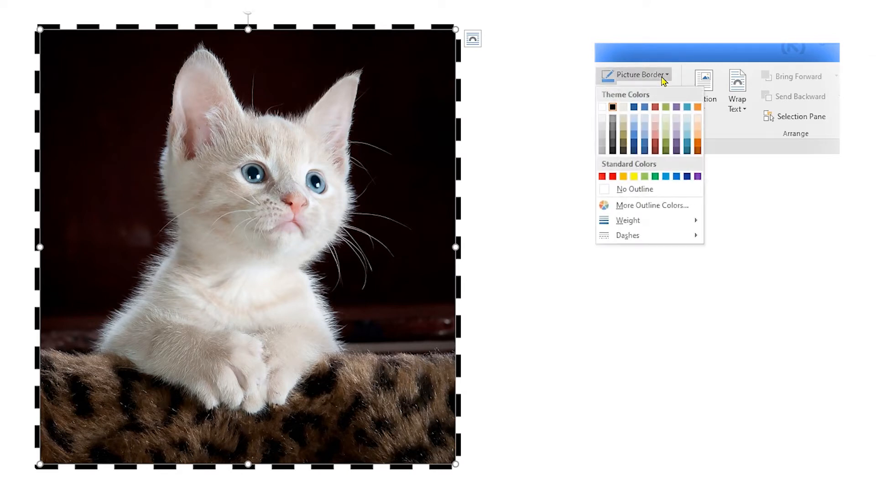
pyautogui.click(635, 177)
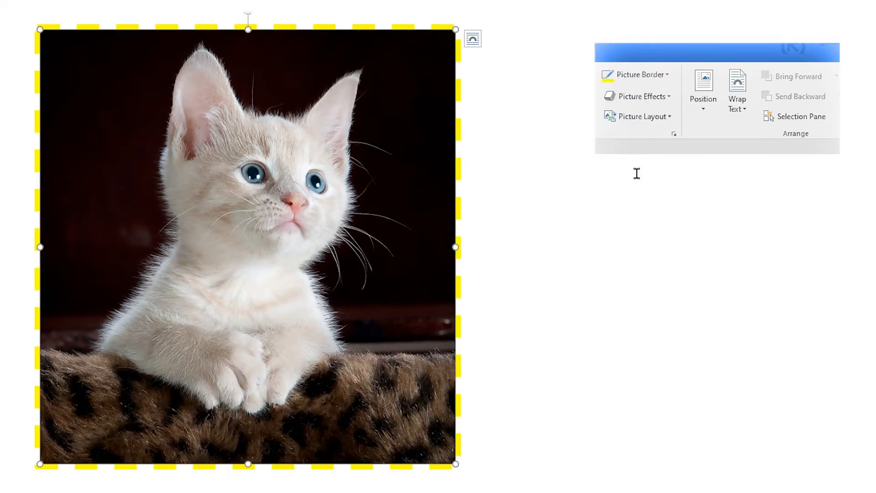
# - Try shadow, reflection, glow and soft edge picture effects on the kitten picture
pyautogui.click(645, 98)
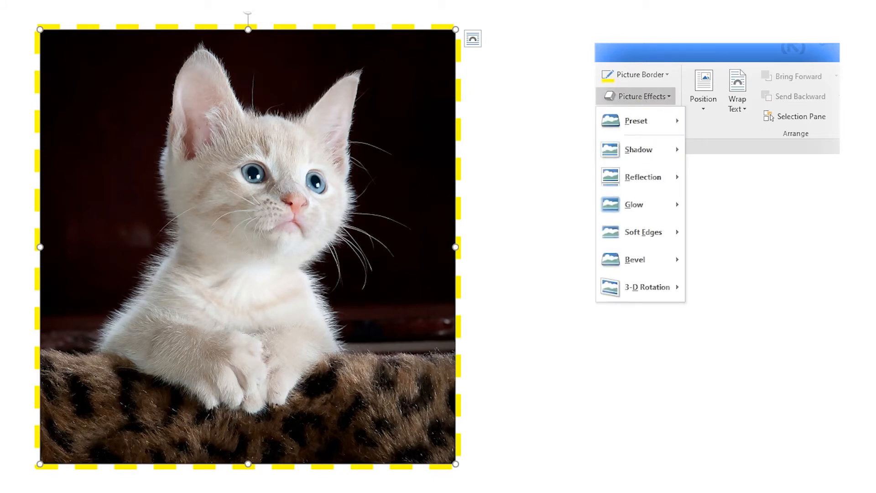
pyautogui.moveTo(651, 153)
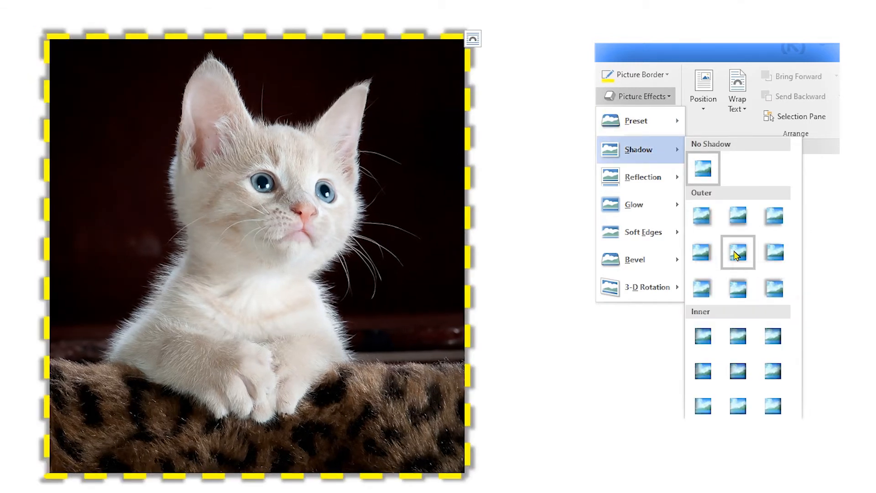
pyautogui.moveTo(651, 182)
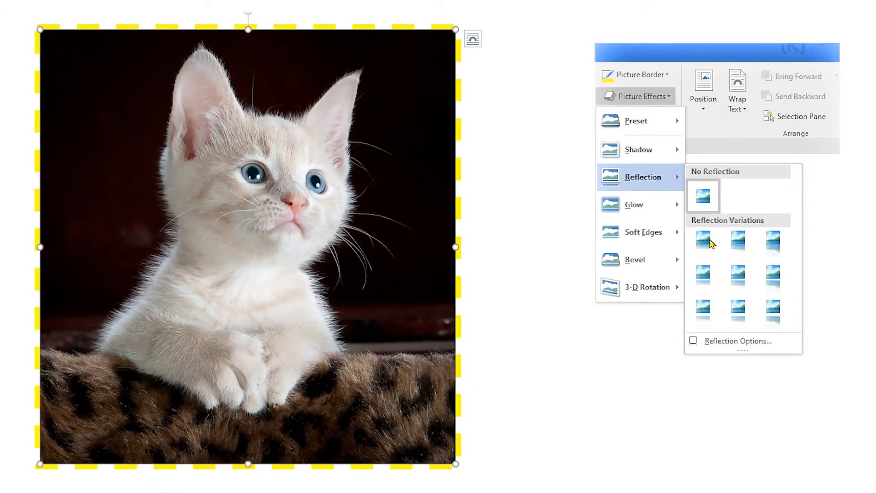
pyautogui.click(706, 271)
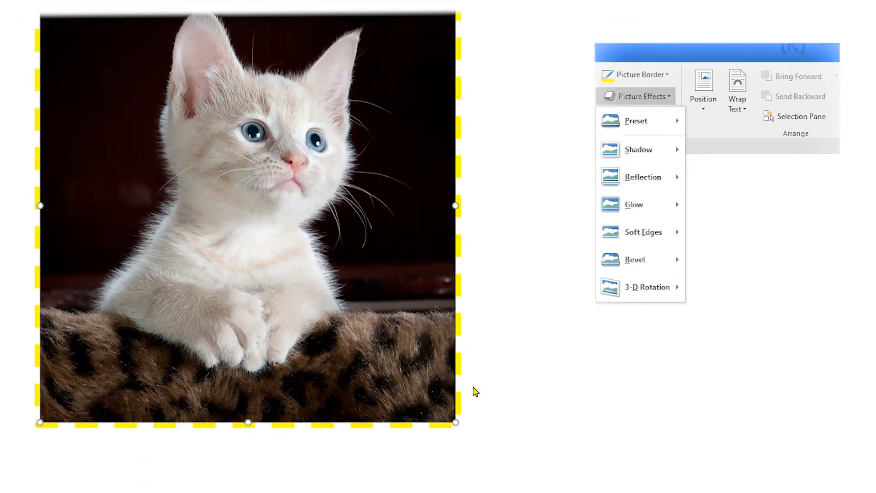
pyautogui.moveTo(617, 201)
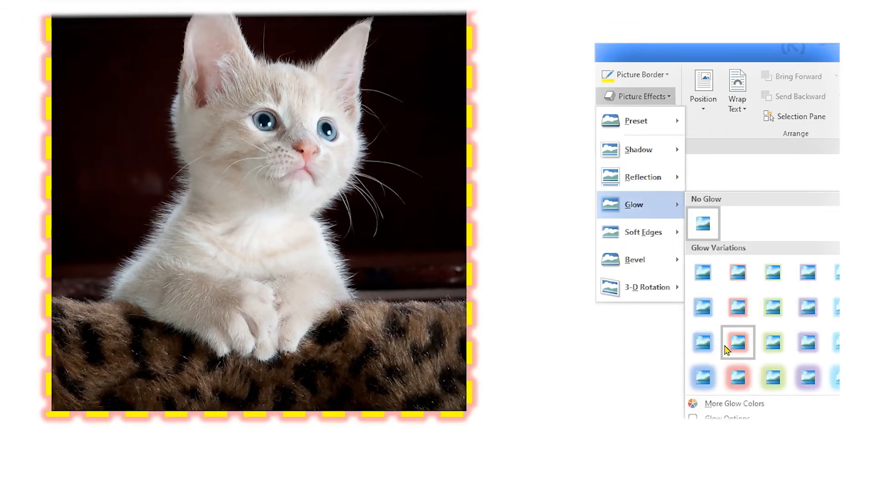
pyautogui.moveTo(647, 239)
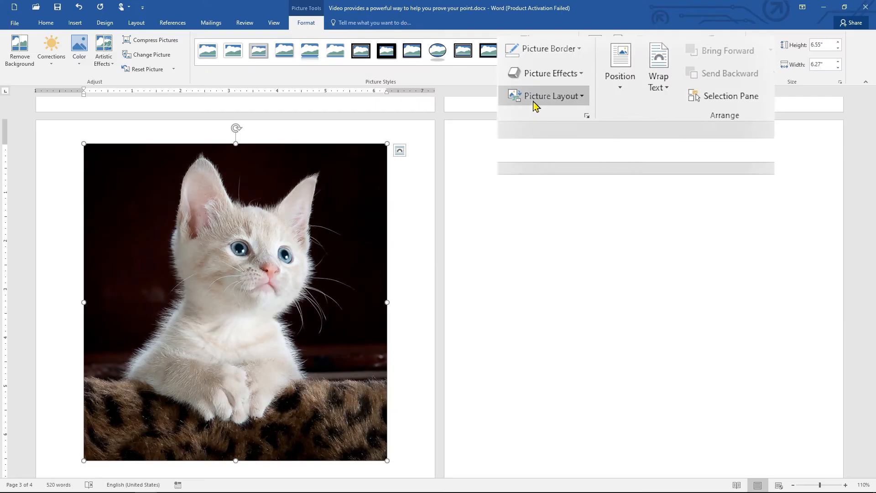
# - Convert the kitten picture to the Title Picture Lineup layout and enter "cat" as its title
pyautogui.click(632, 120)
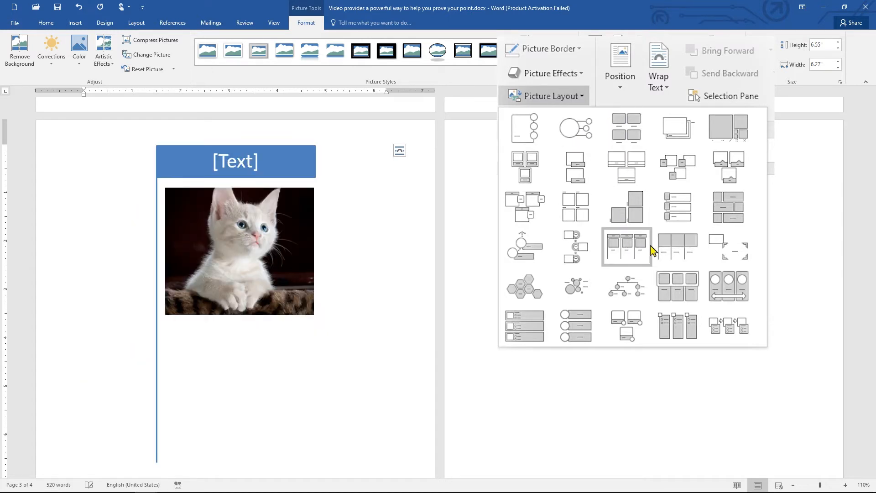
pyautogui.click(625, 249)
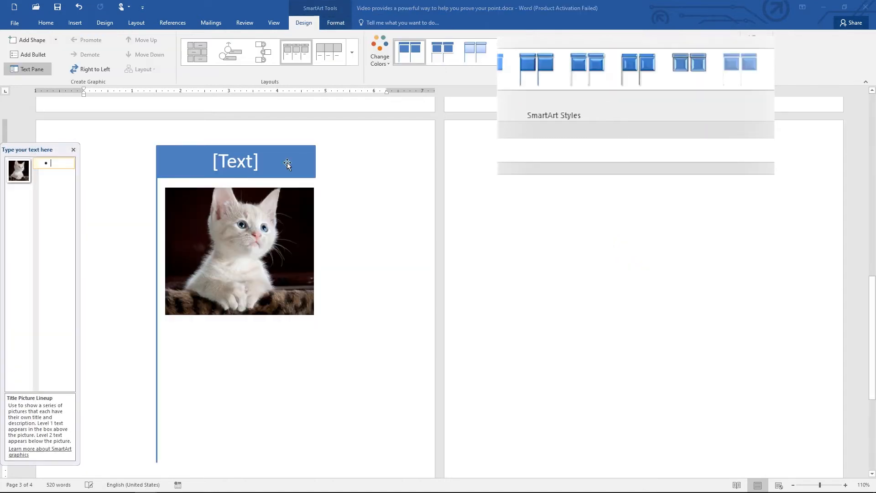
pyautogui.click(232, 163)
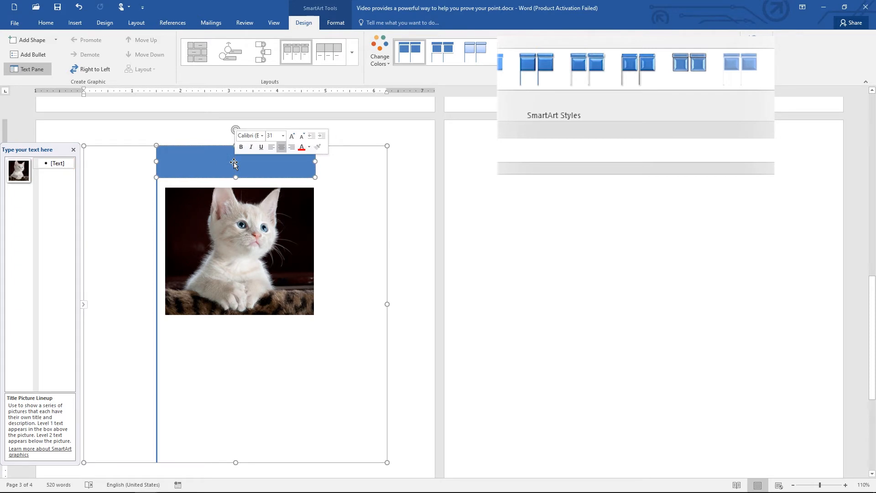
pyautogui.write('cat')
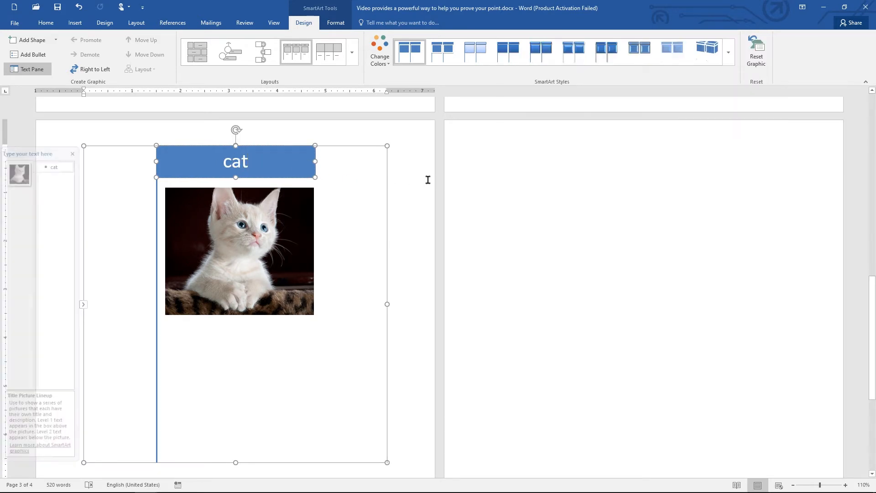
pyautogui.click(424, 181)
# - Insert the kitten picture from file at the beginning of the document's first page
pyautogui.scroll(1, 381, 252)
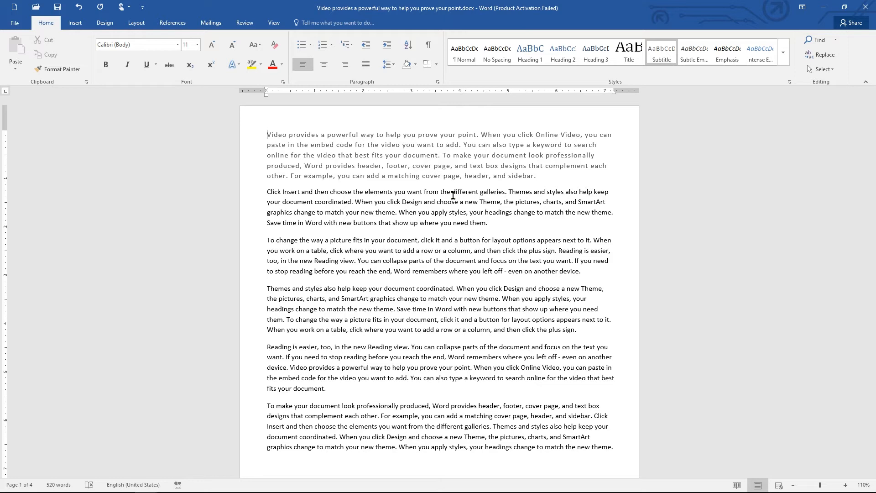
pyautogui.click(75, 23)
pyautogui.click(130, 50)
pyautogui.click(303, 78)
pyautogui.click(365, 249)
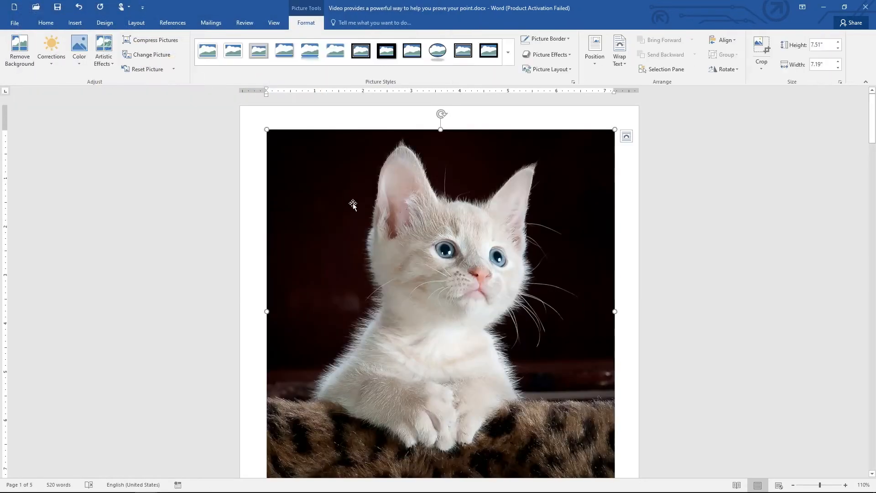
# - Shrink the inserted kitten picture proportionally to about 4.83" high by 4.62" wide
pyautogui.scroll(-5, 366, 251)
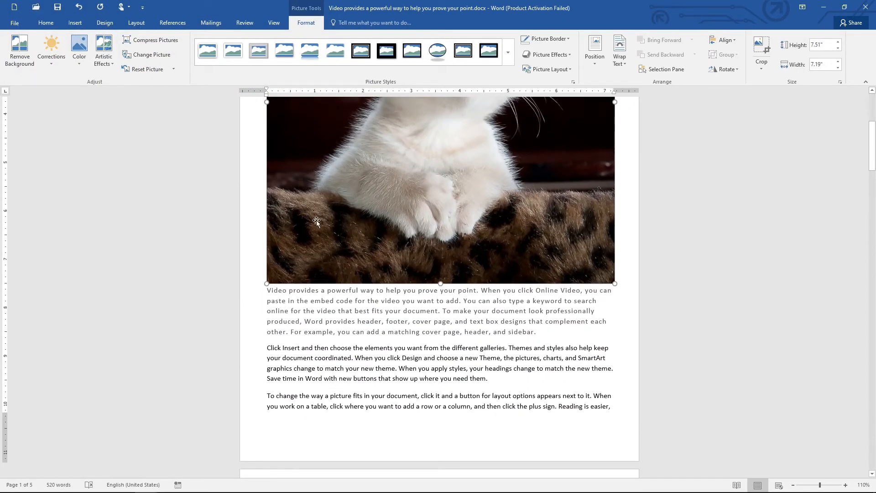
pyautogui.scroll(2, 289, 327)
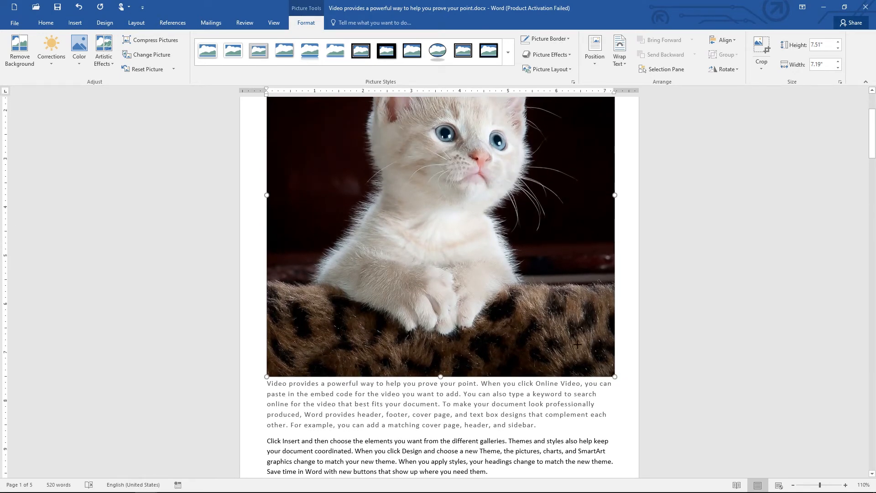
pyautogui.moveTo(615, 377); pyautogui.dragTo(513, 270)
pyautogui.scroll(3, 496, 270)
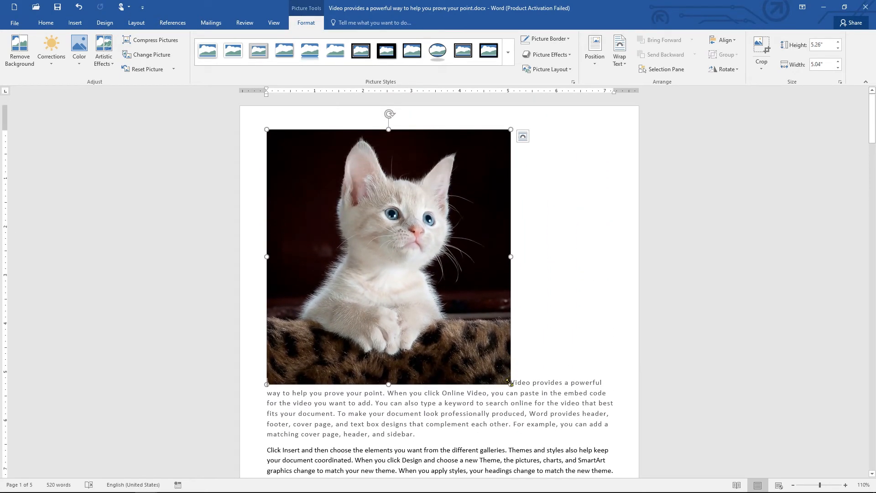
pyautogui.moveTo(512, 385); pyautogui.dragTo(481, 363)
# - Try to move the inline kitten picture freely around the page within the first paragraph's text
pyautogui.moveTo(345, 256); pyautogui.dragTo(389, 386)
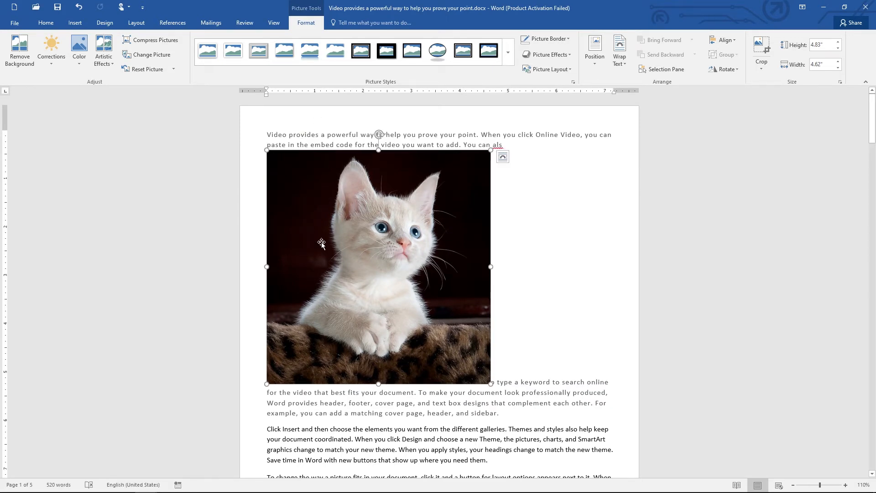
pyautogui.moveTo(340, 294); pyautogui.dragTo(564, 299)
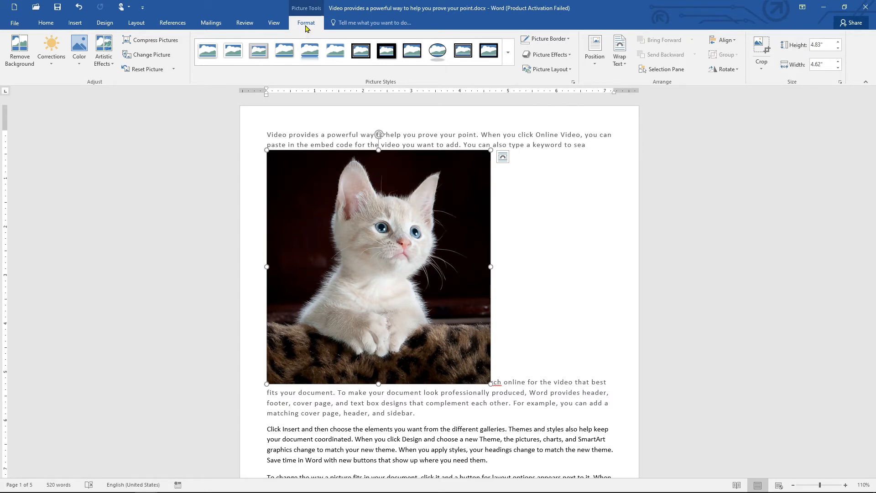
pyautogui.click(594, 59)
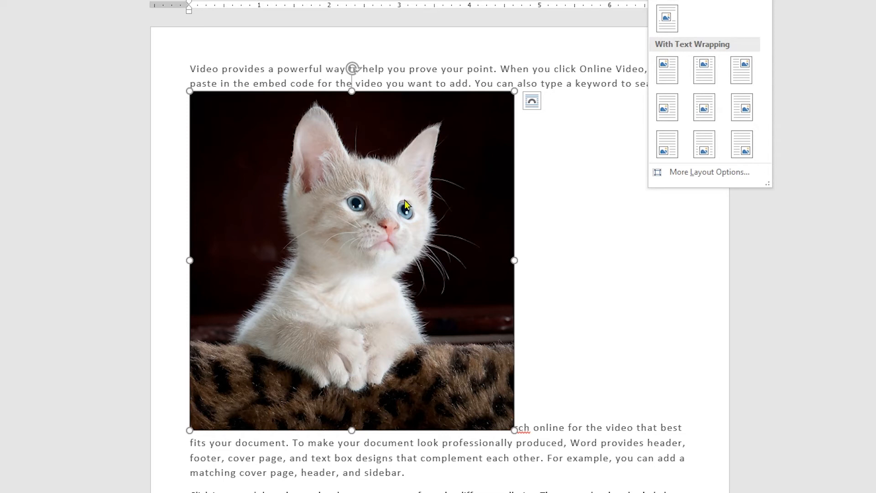
pyautogui.click(338, 340)
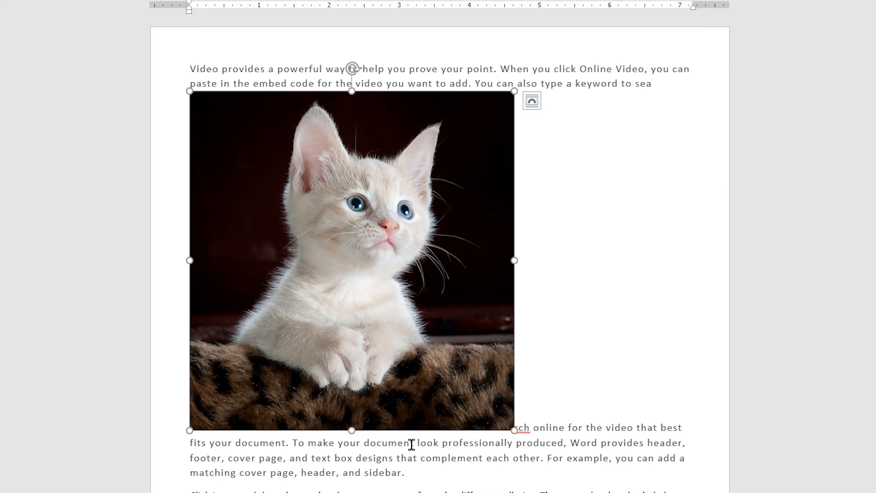
pyautogui.moveTo(385, 350); pyautogui.dragTo(408, 83)
# - Position the kitten picture in the page's top left with square text wrapping, and shift it slightly within the text
pyautogui.click(672, 4)
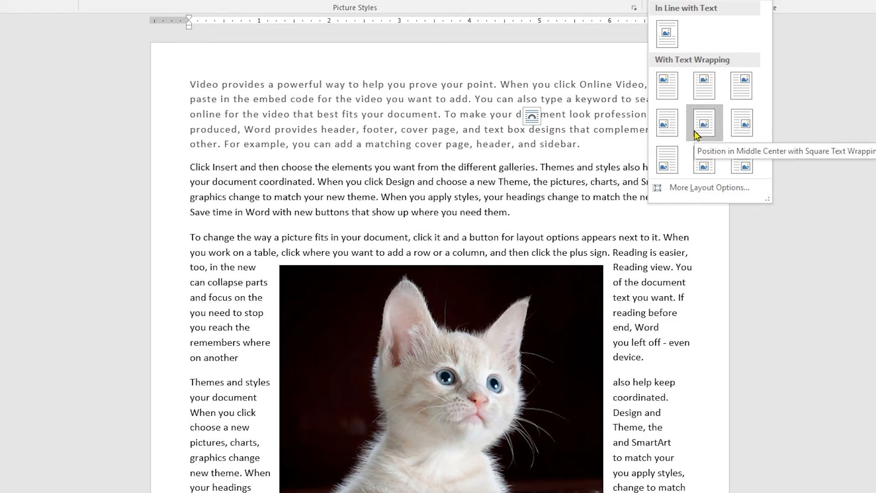
pyautogui.scroll(-2, 616, 146)
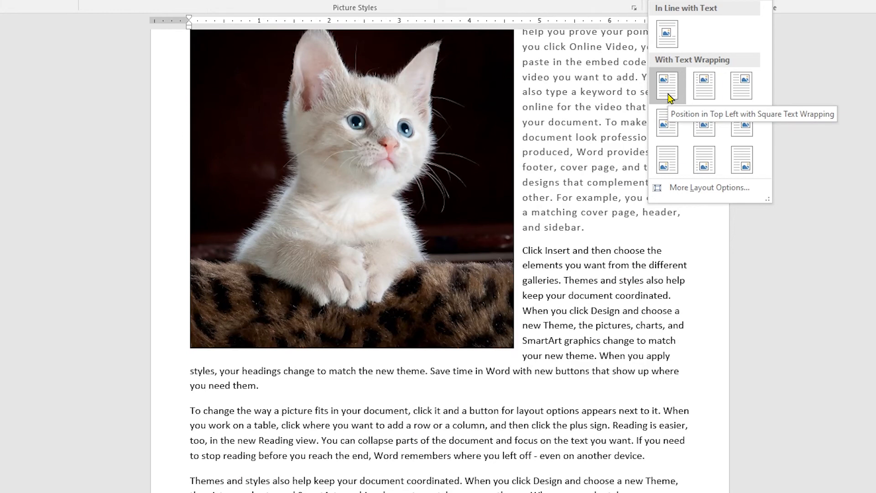
pyautogui.click(669, 97)
pyautogui.scroll(2, 578, 230)
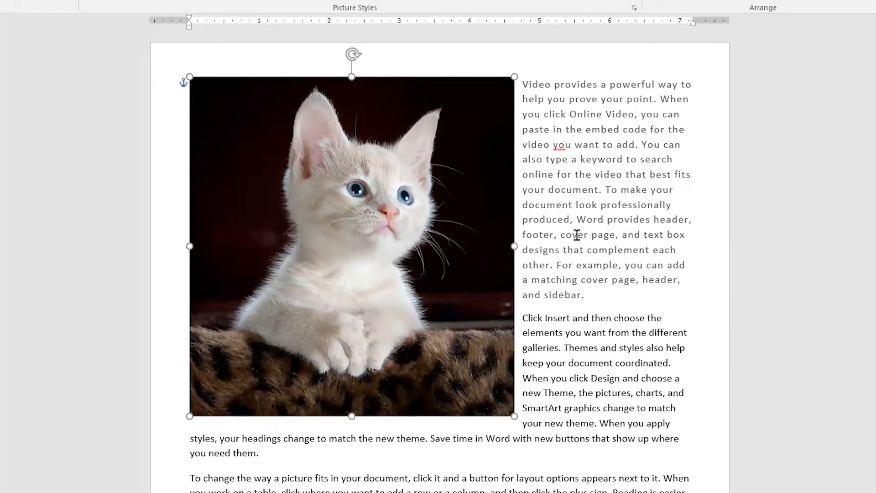
pyautogui.moveTo(378, 286)
pyautogui.mouseDown()
pyautogui.moveTo(476, 294)
pyautogui.moveTo(464, 344)
pyautogui.moveTo(440, 383)
pyautogui.moveTo(396, 325)
pyautogui.moveTo(386, 291)
pyautogui.mouseUp()
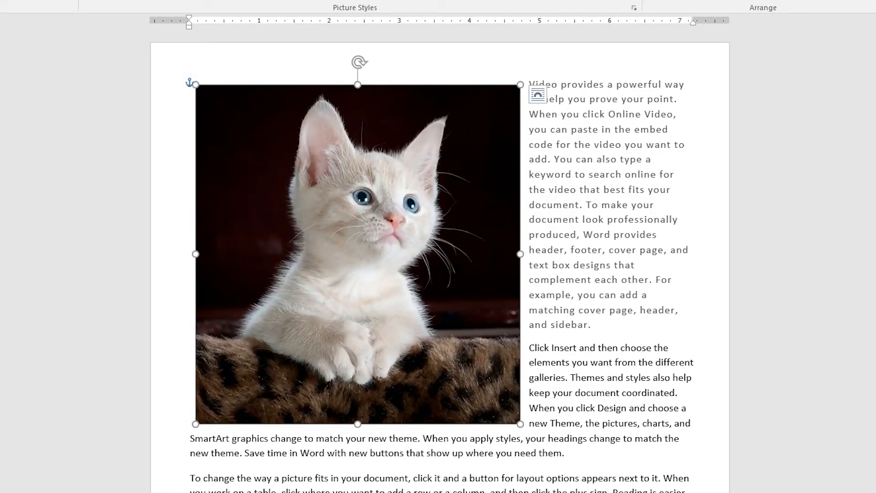
# - Realign the picture to the top-left square-wrapped position, nudge it slightly down, and shrink it to about 4.48" high by 4.29" wide
pyautogui.click(662, 1)
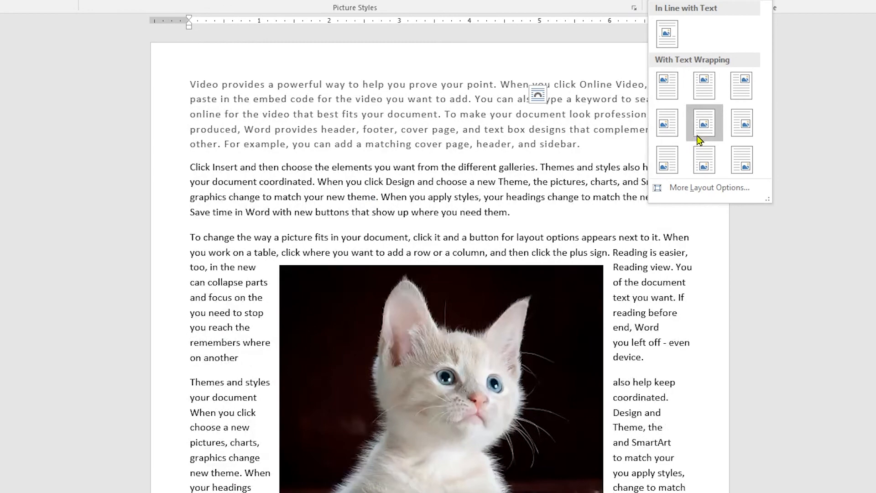
pyautogui.click(667, 85)
pyautogui.moveTo(313, 268)
pyautogui.mouseDown()
pyautogui.moveTo(342, 281)
pyautogui.moveTo(360, 337)
pyautogui.moveTo(320, 275)
pyautogui.mouseUp()
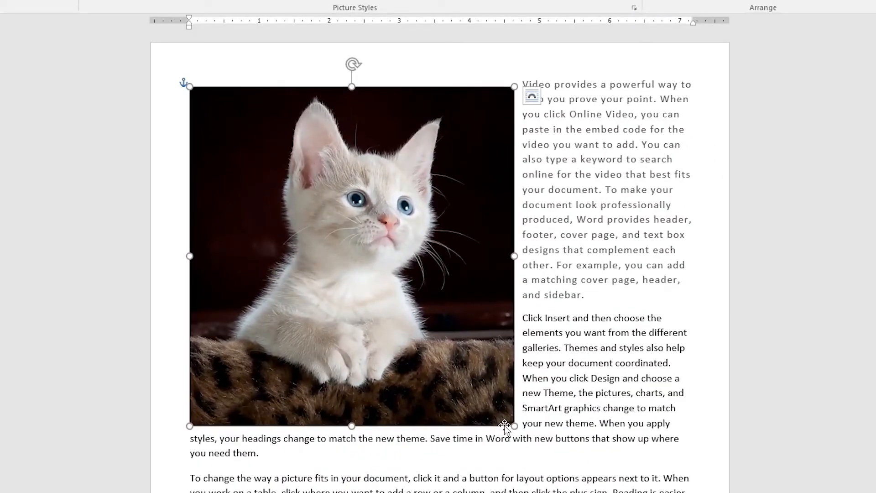
pyautogui.moveTo(513, 425); pyautogui.dragTo(490, 402)
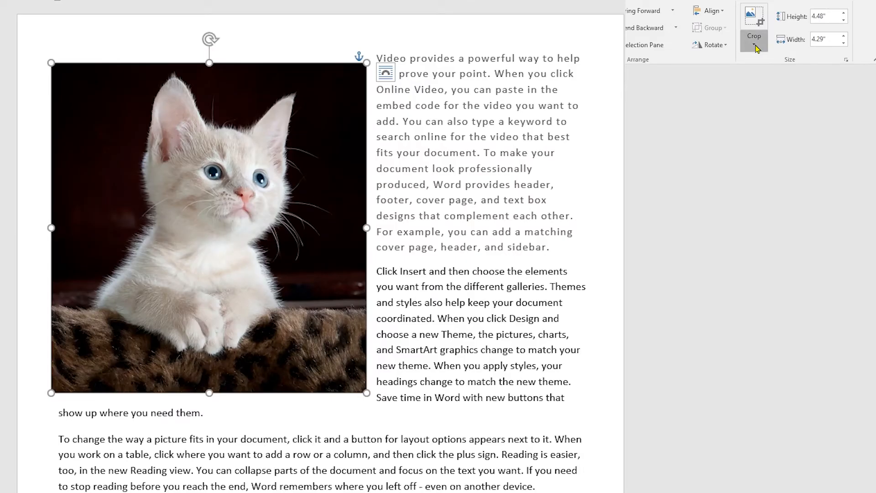
# - Try cropping the kitten picture from its lower-right corner to about 3.25" high by 2.89" wide, and undo the crop
pyautogui.click(762, 63)
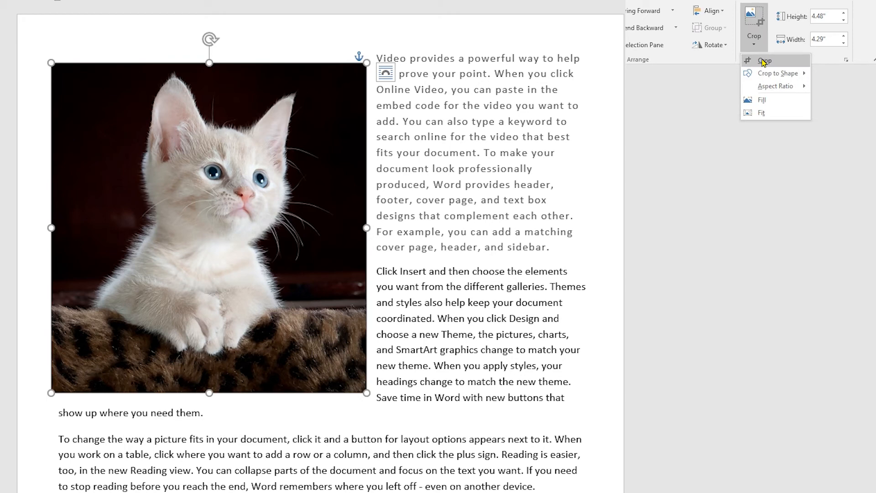
pyautogui.click(767, 82)
pyautogui.moveTo(358, 387); pyautogui.dragTo(264, 302)
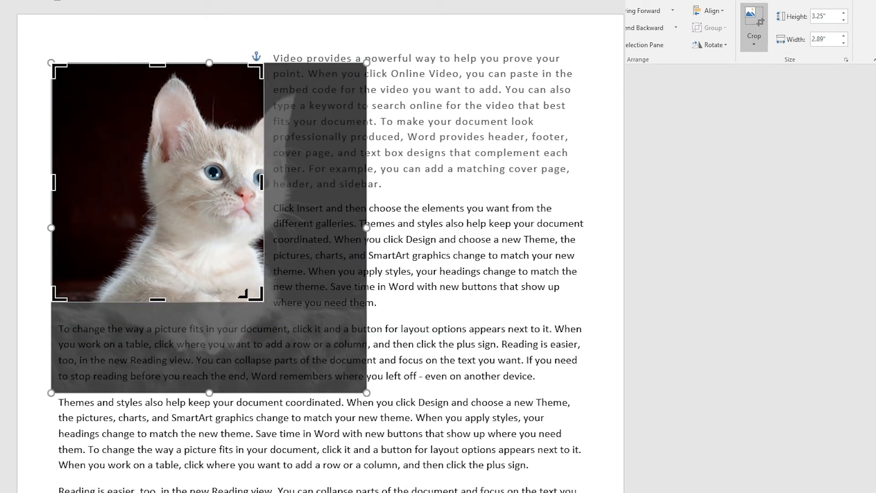
pyautogui.hotkey('ctrl', 'z')
# - Crop the kitten picture to a heart shape, check it deselected, and reselect it
pyautogui.click(753, 41)
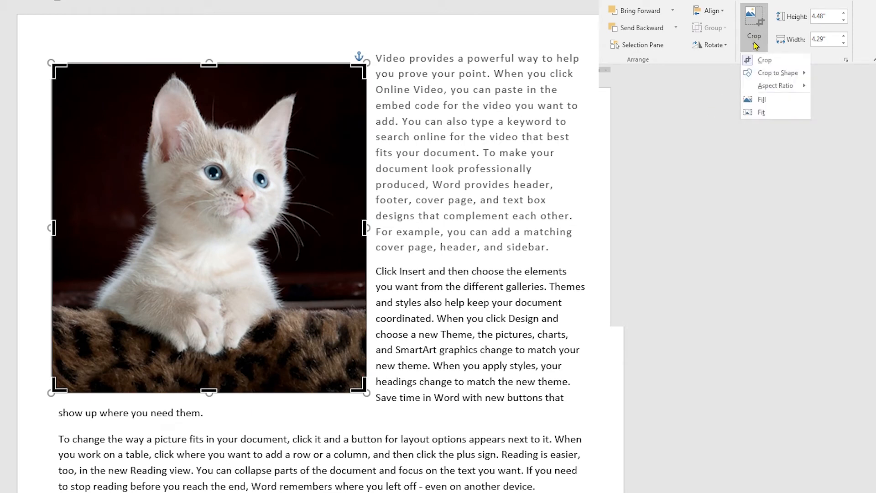
pyautogui.moveTo(771, 75)
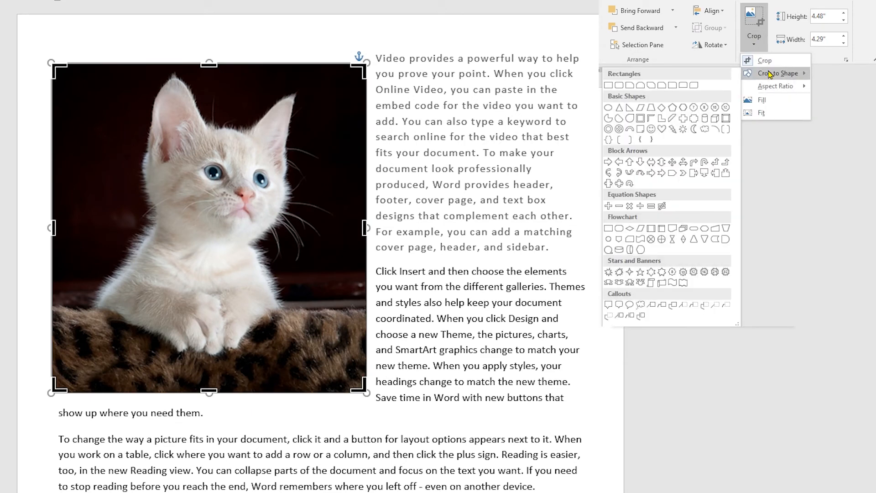
pyautogui.click(754, 41)
pyautogui.click(754, 41)
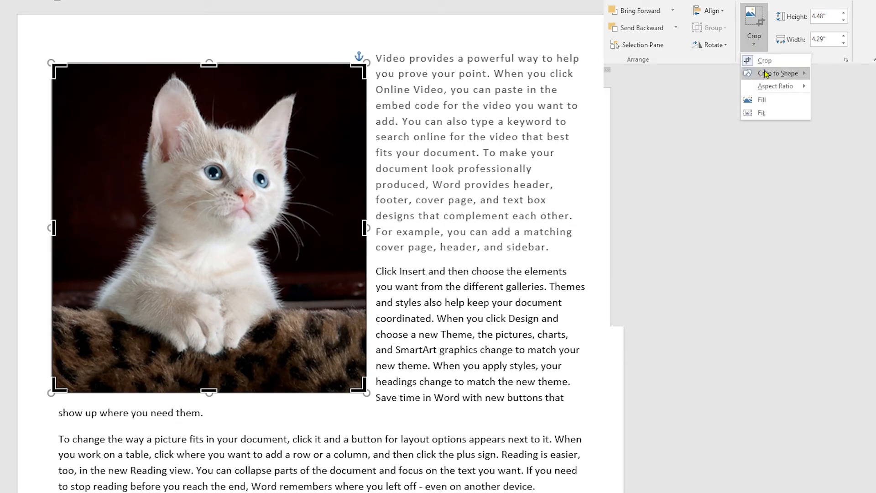
pyautogui.moveTo(766, 74)
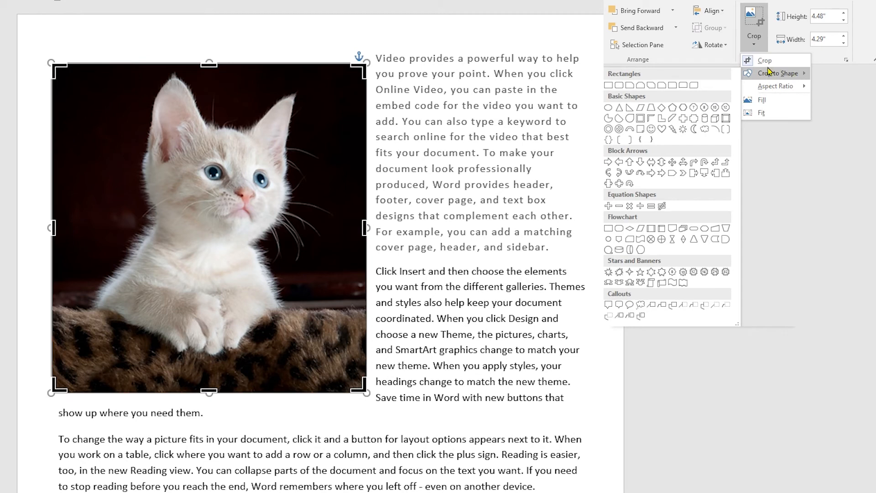
pyautogui.click(662, 129)
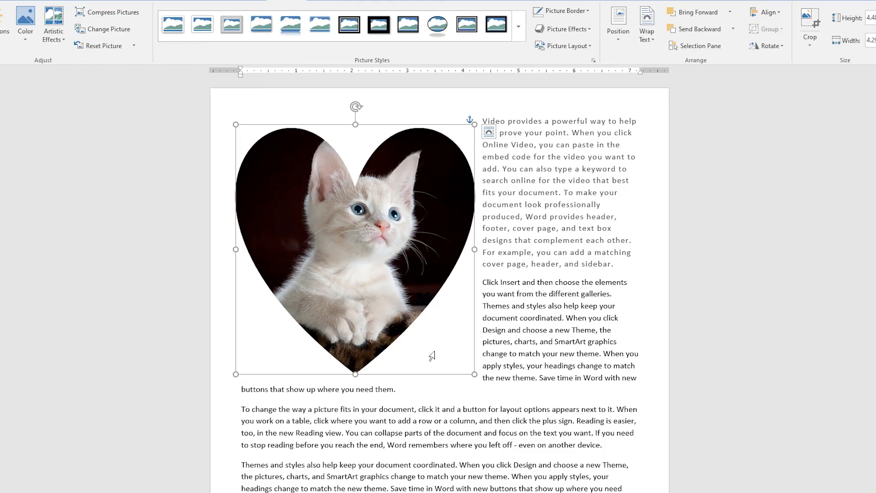
pyautogui.click(515, 395)
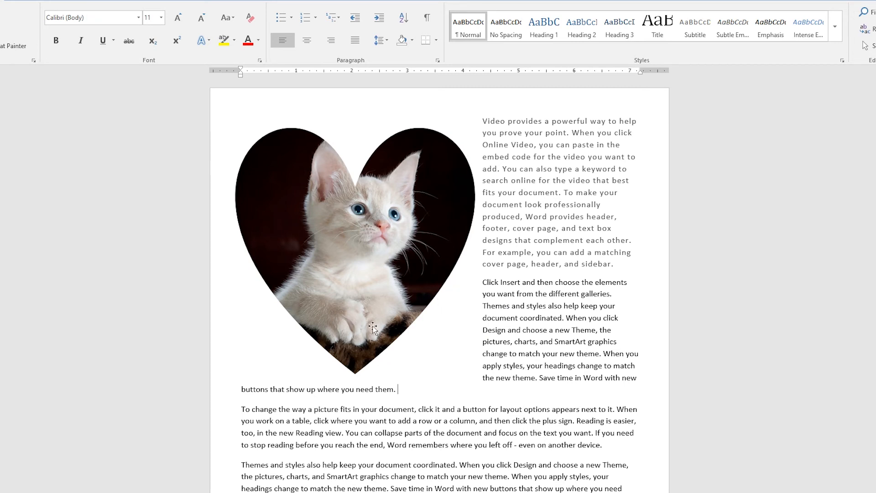
pyautogui.click(359, 306)
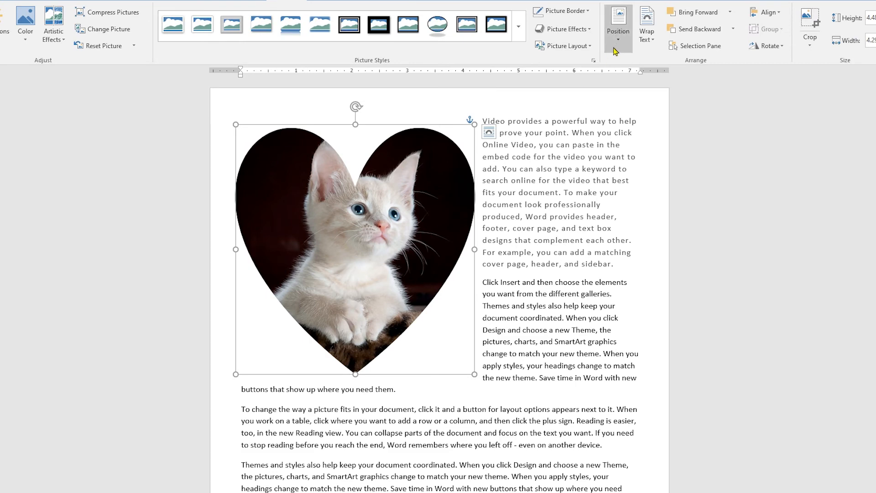
# - Position the heart-shaped kitten picture in the page's middle center with square text wrapping, and move it back to the top left
pyautogui.click(619, 25)
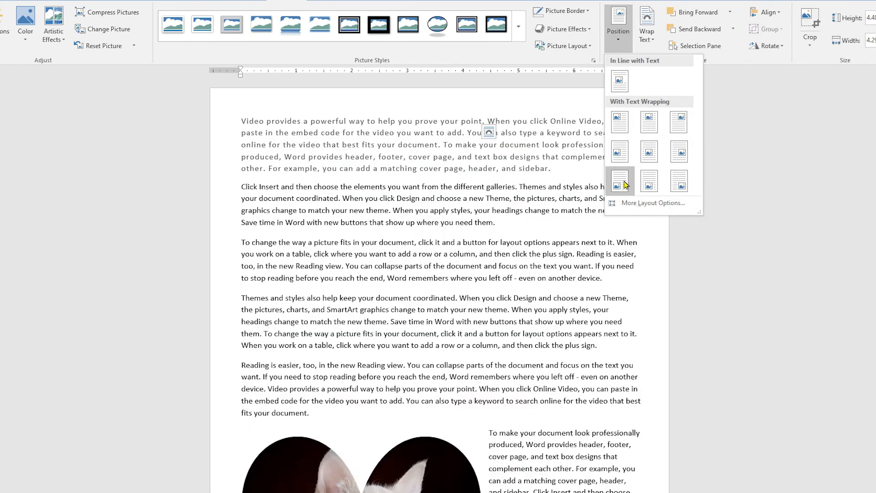
pyautogui.click(648, 153)
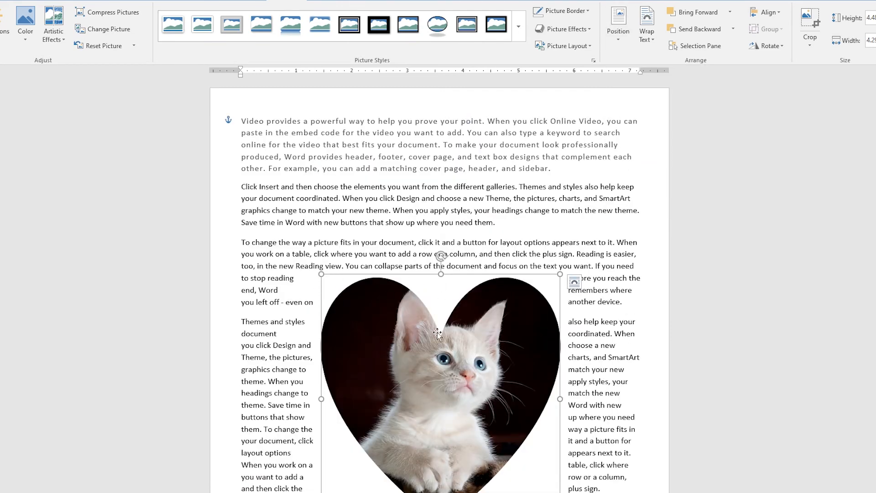
pyautogui.click(621, 46)
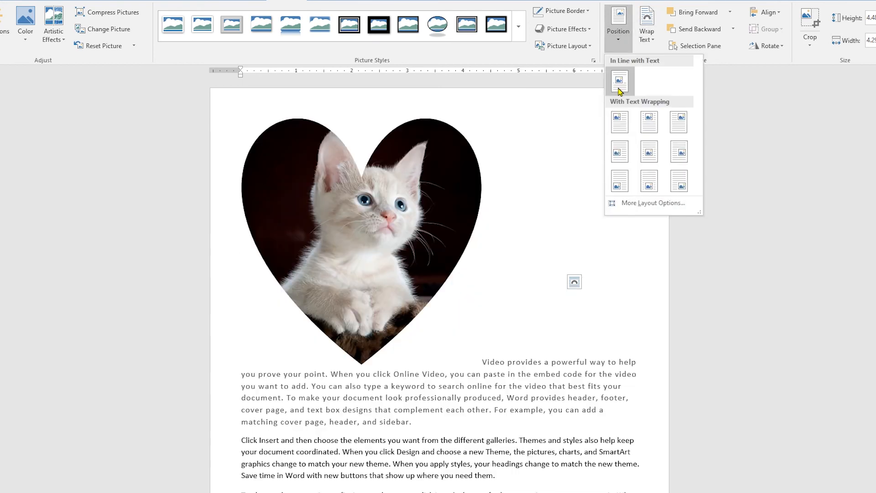
pyautogui.click(619, 122)
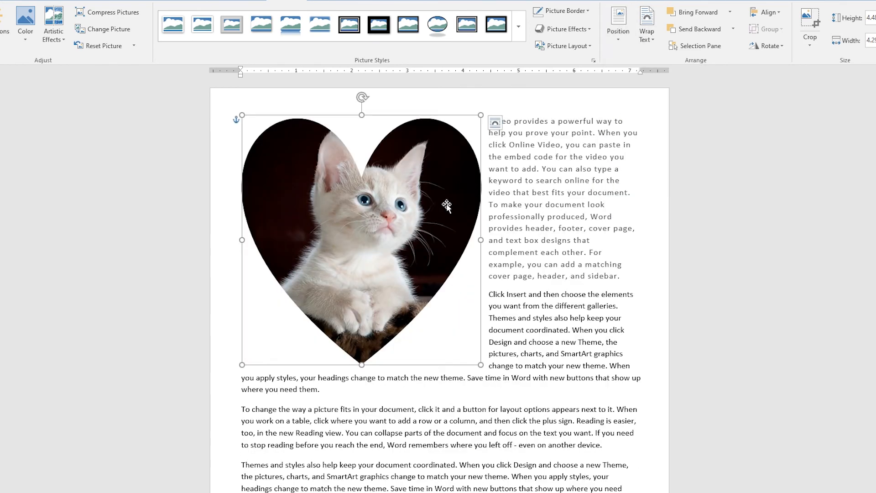
# - Apply Tight text wrapping to the heart picture, and reset it to the top-left position with square text wrapping
pyautogui.click(650, 47)
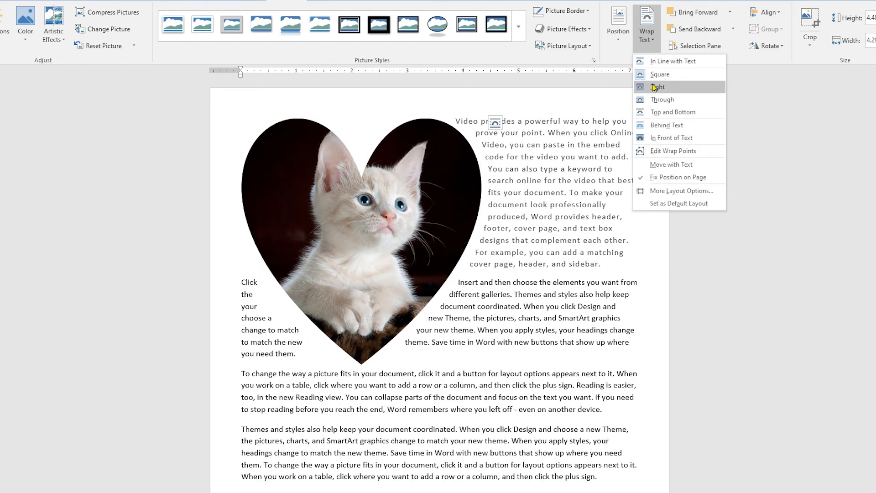
pyautogui.click(655, 87)
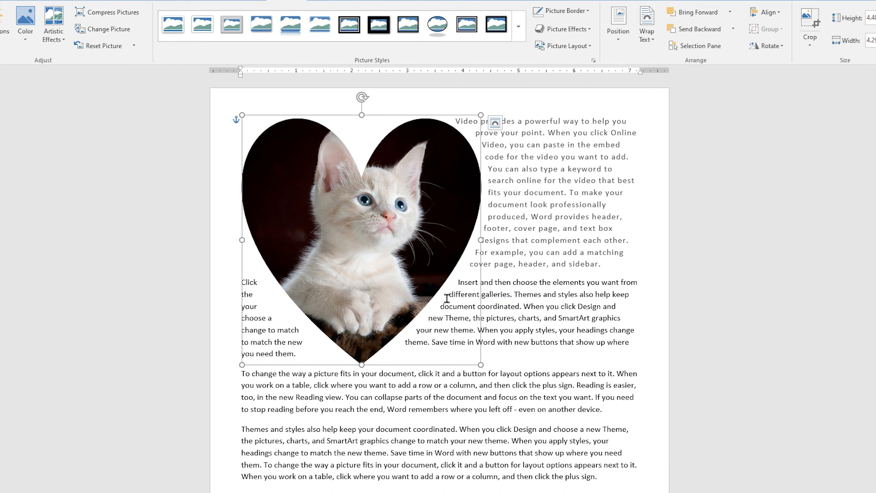
pyautogui.click(618, 22)
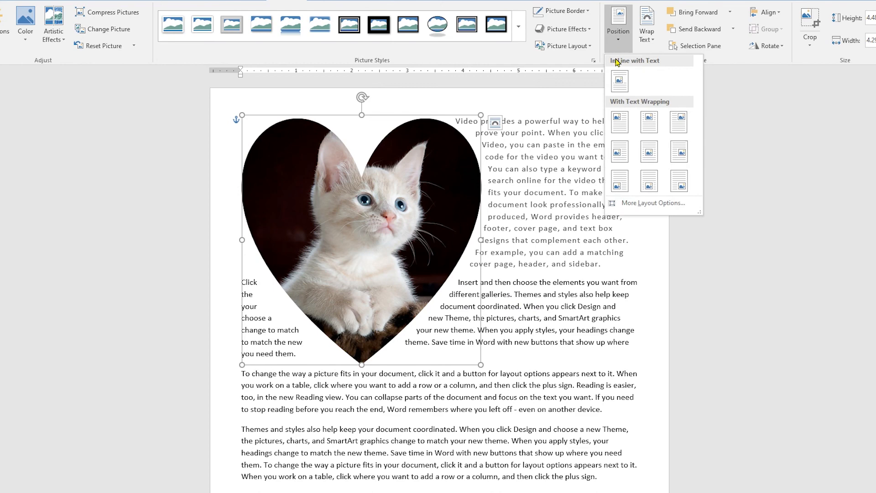
pyautogui.click(620, 129)
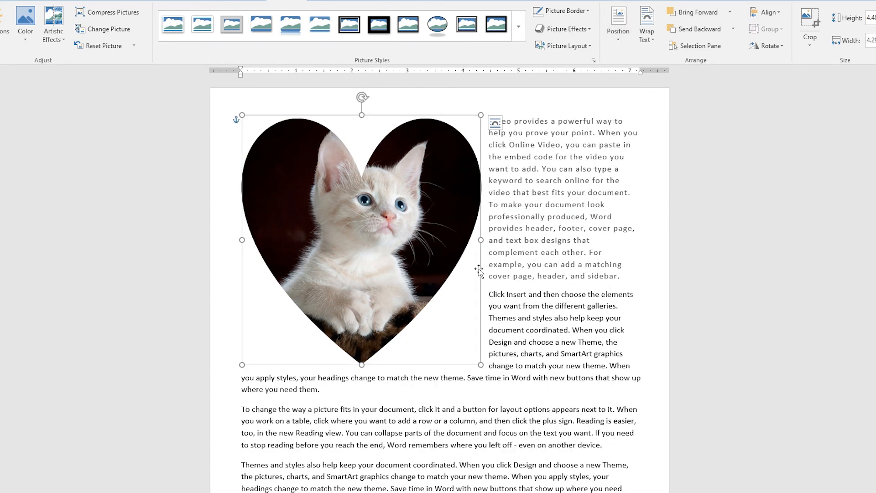
# - Set the heart picture's text wrapping to Tight, move it toward the middle of the upper paragraphs, and deselect it
pyautogui.click(647, 30)
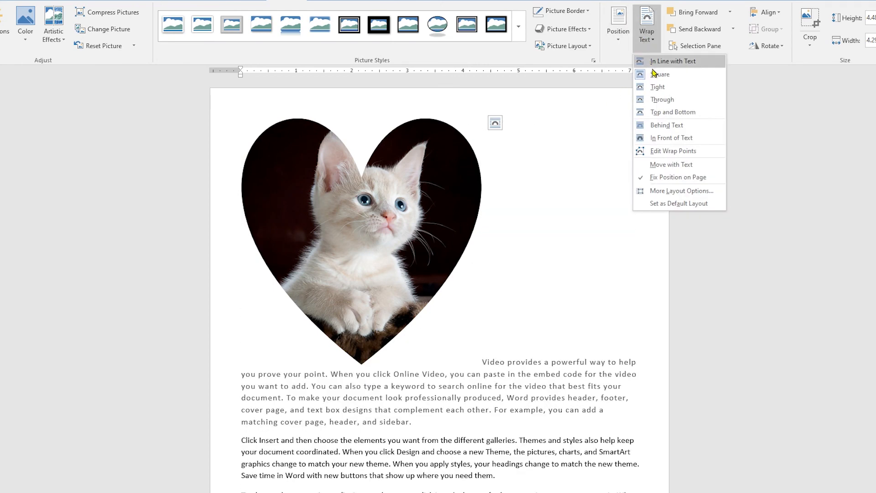
pyautogui.click(652, 86)
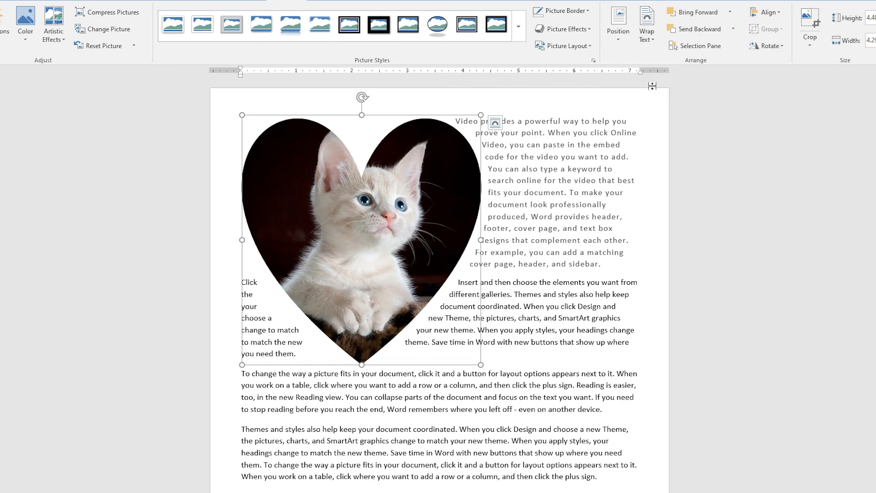
pyautogui.click(503, 321)
pyautogui.moveTo(365, 270); pyautogui.dragTo(421, 299)
pyautogui.click(615, 245)
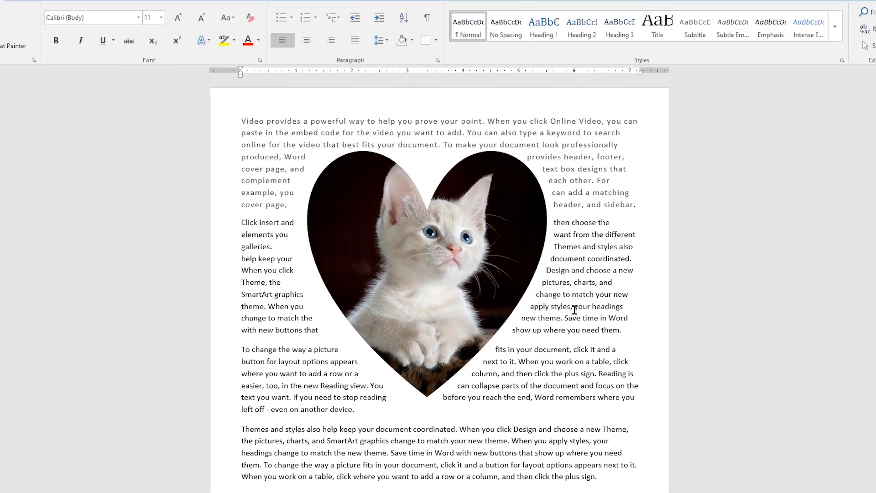
# - Position the heart picture in the page's middle center, set its text wrapping to Through, and deselect it
pyautogui.click(469, 275)
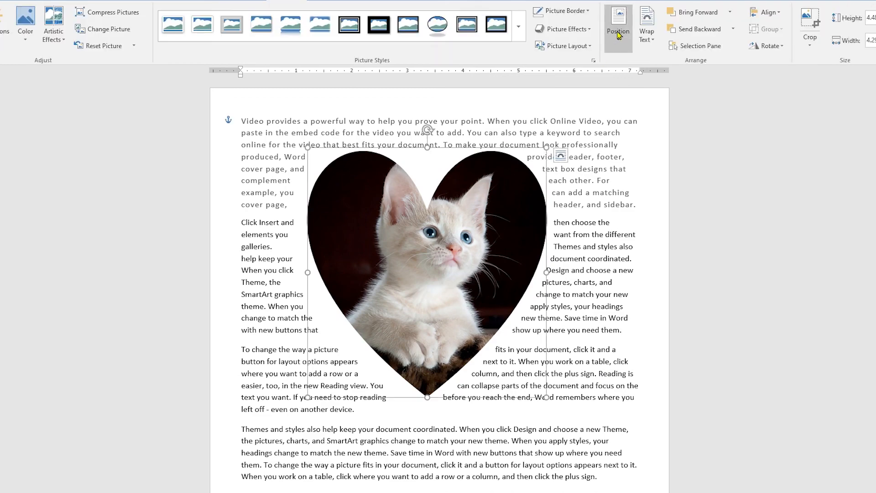
pyautogui.click(619, 25)
pyautogui.click(649, 151)
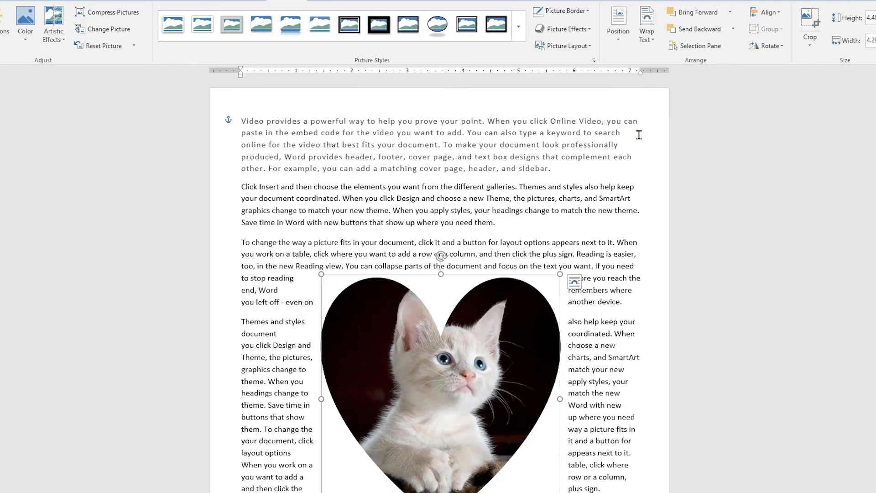
pyautogui.click(647, 28)
pyautogui.click(658, 99)
pyautogui.scroll(-4, 592, 251)
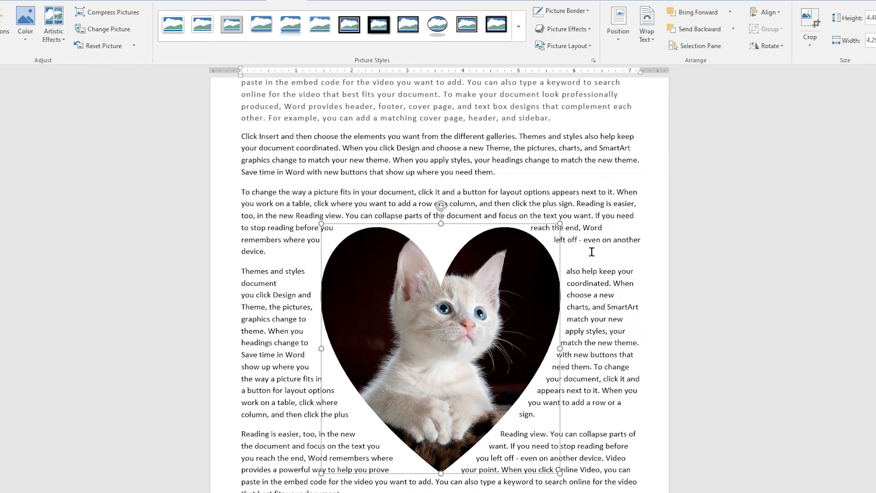
pyautogui.click(592, 296)
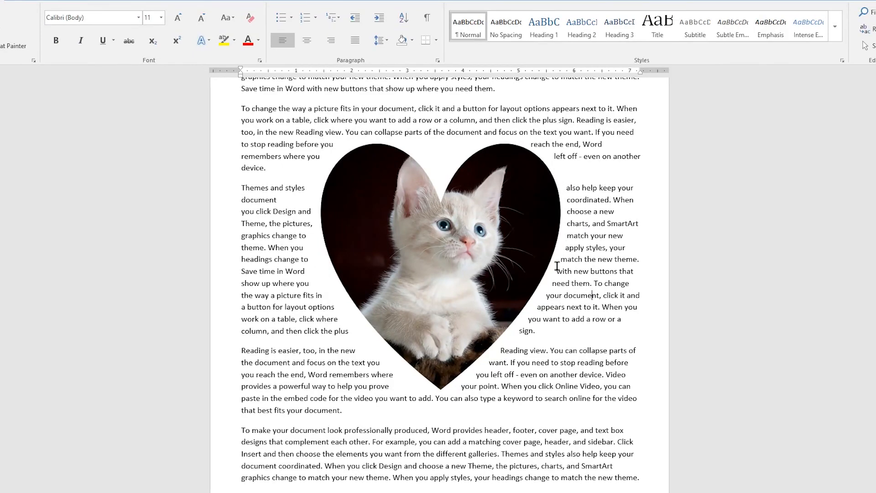